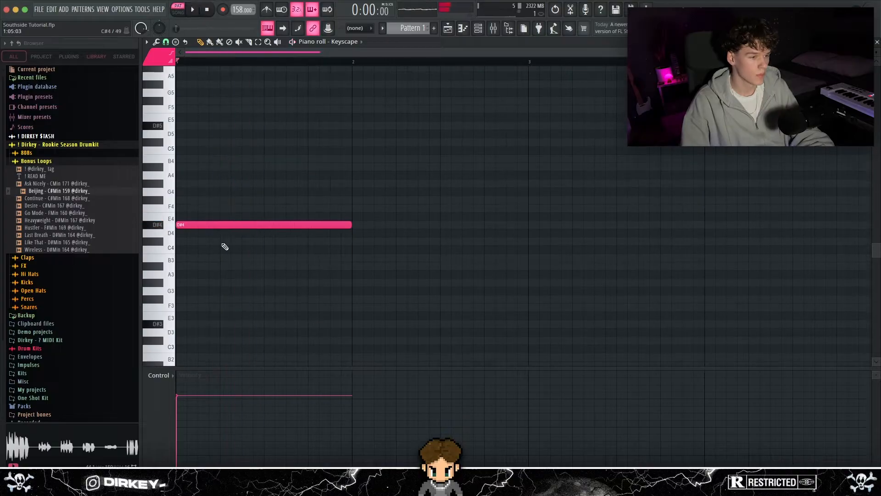
Add one-bar A#4 and D#3 notes at the pattern start, stacked with the existing D#4 note
{"action": "key", "text": "space"}
{"action": "left_click_drag", "start_coordinate": [183, 200], "coordinate": [153, 167]}
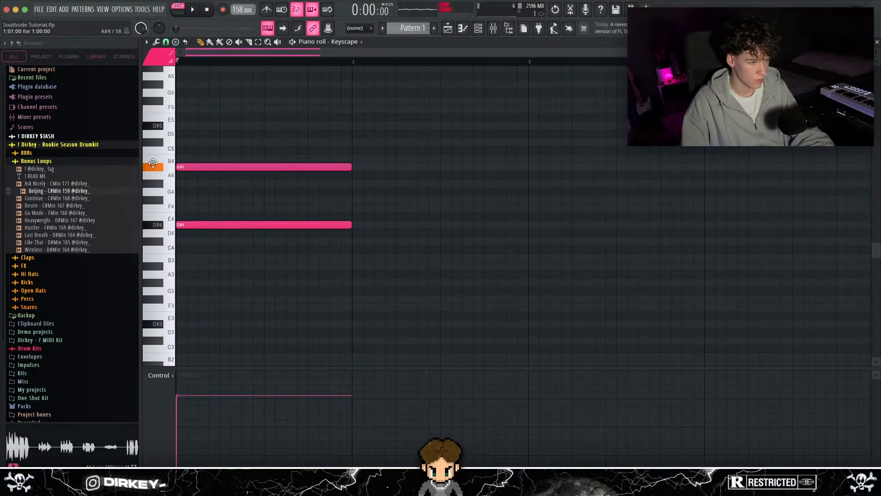
{"action": "left_click_drag", "start_coordinate": [183, 202], "coordinate": [227, 270]}
{"action": "key", "text": "super+Down"}
{"action": "left_click", "coordinate": [192, 225]}
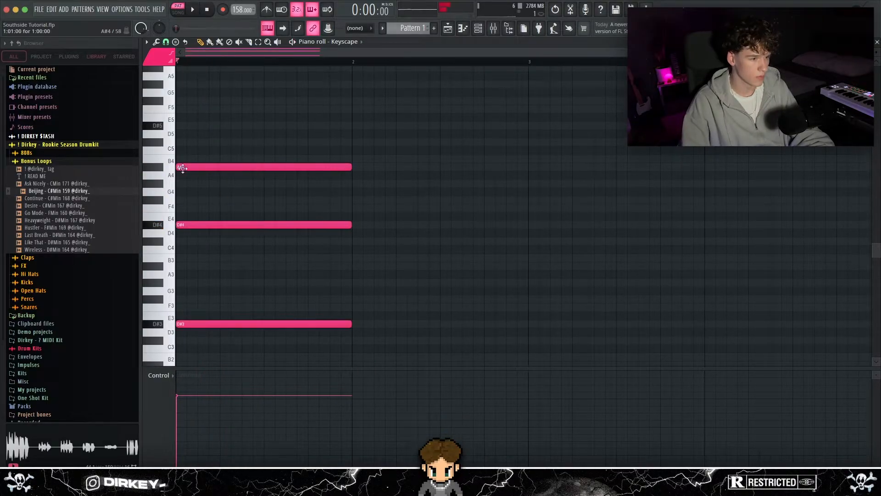
Shift the A#4 note a quarter bar later, trim its end to the start of bar 2, and audition the phrase
{"action": "left_click_drag", "start_coordinate": [225, 166], "coordinate": [235, 167]}
{"action": "key", "text": "space"}
{"action": "scroll", "coordinate": [309, 132], "scroll_direction": "down", "scroll_amount": 2}
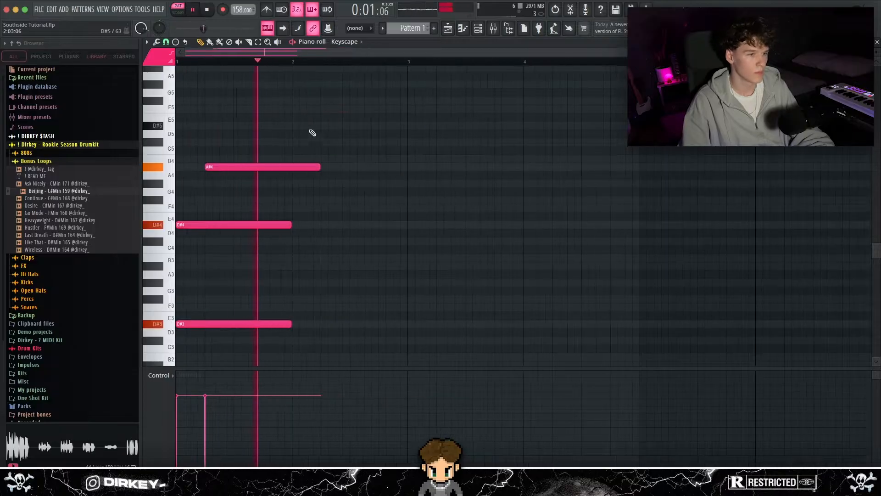
{"action": "left_click_drag", "start_coordinate": [314, 168], "coordinate": [292, 167]}
{"action": "key", "text": "space"}
Add a D#5 note three quarters of a bar long at the pattern start and play it back
{"action": "left_click", "coordinate": [212, 200]}
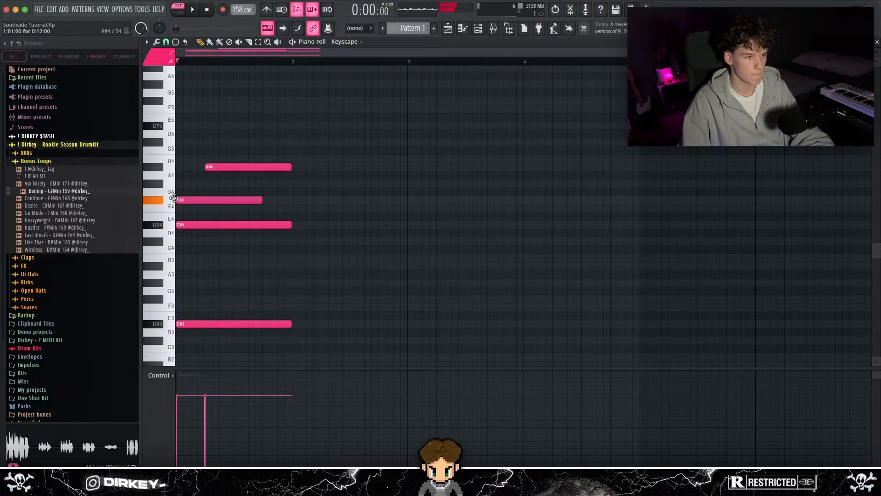
{"action": "left_click_drag", "start_coordinate": [174, 199], "coordinate": [172, 127]}
{"action": "key", "text": "space"}
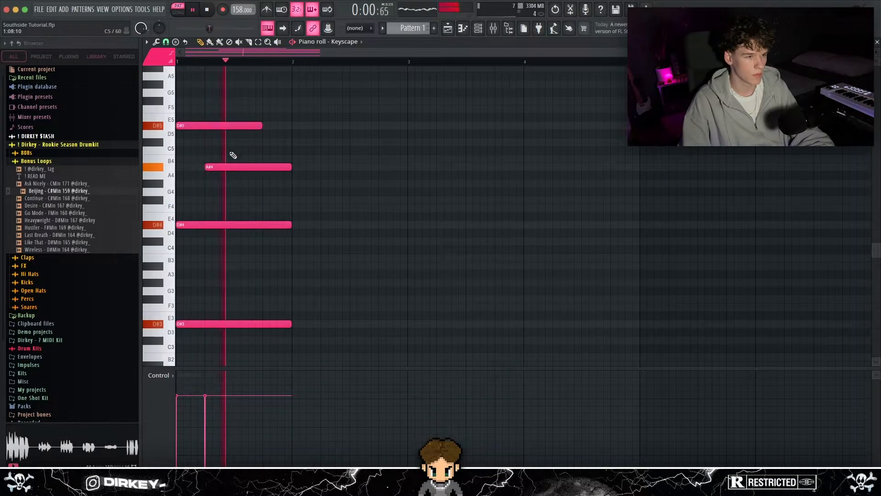
Shorten the A#4 note to half a bar and follow it with a quarter-bar B4 note ending at bar 2
{"action": "left_click", "coordinate": [232, 159]}
{"action": "key", "text": "space"}
{"action": "key", "text": "space"}
{"action": "left_click_drag", "start_coordinate": [291, 167], "coordinate": [260, 168]}
{"action": "right_click", "coordinate": [265, 158]}
{"action": "key", "text": "space"}
{"action": "key", "text": "space"}
{"action": "left_click", "coordinate": [264, 159]}
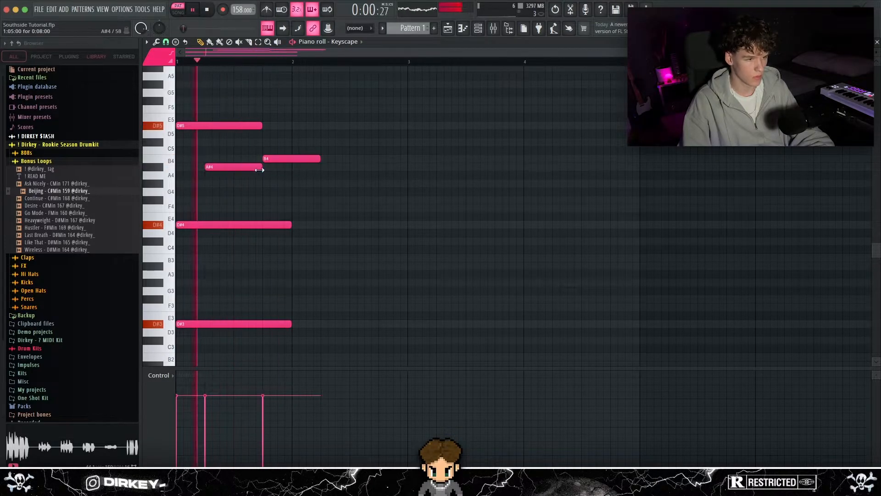
{"action": "left_click_drag", "start_coordinate": [319, 159], "coordinate": [292, 159]}
Duplicate the phrase repeatedly to fill eight bars, keeping the D#5 note only in every other bar
{"action": "key", "text": "ctrl+b"}
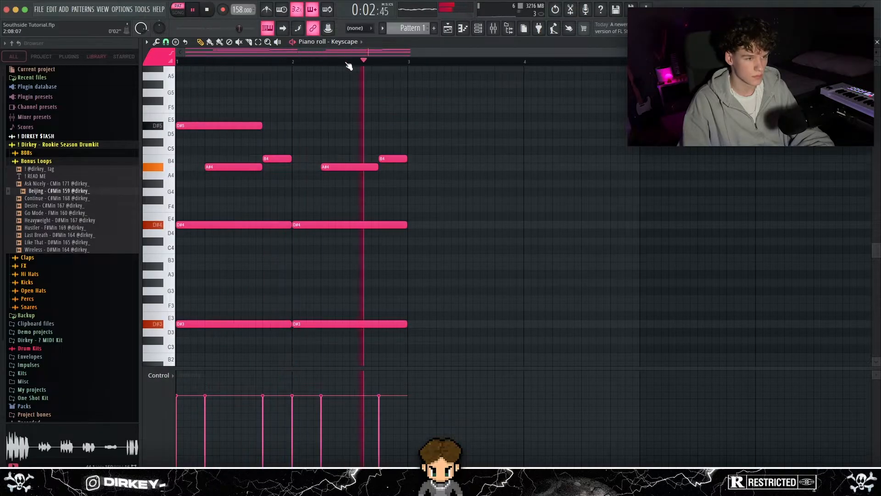
{"action": "key", "text": "ctrl+b"}
{"action": "scroll", "coordinate": [314, 93], "scroll_direction": "down", "scroll_amount": 1}
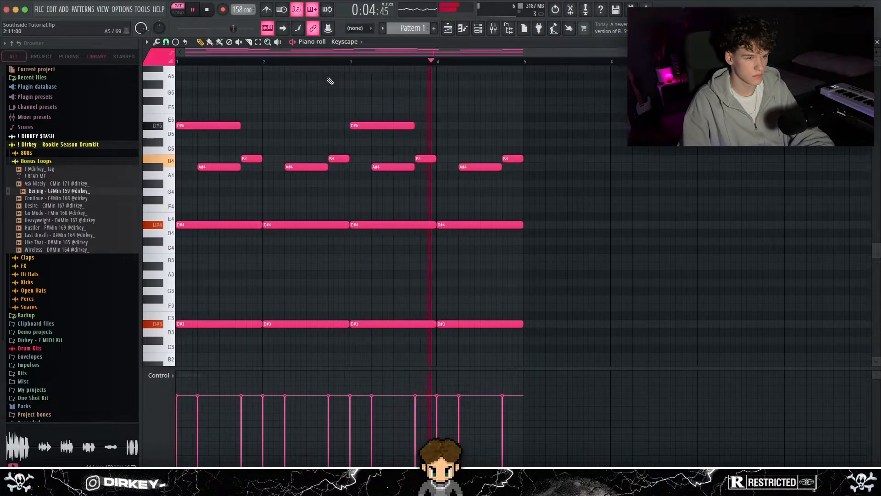
{"action": "key", "text": "ctrl+b"}
{"action": "scroll", "coordinate": [519, 64], "scroll_direction": "down", "scroll_amount": 1}
Lower the bass octave notes to B3 and B2 in bar 7 and to A#3 and A#2 in bar 8
{"action": "left_click_drag", "start_coordinate": [553, 217], "coordinate": [597, 344]}
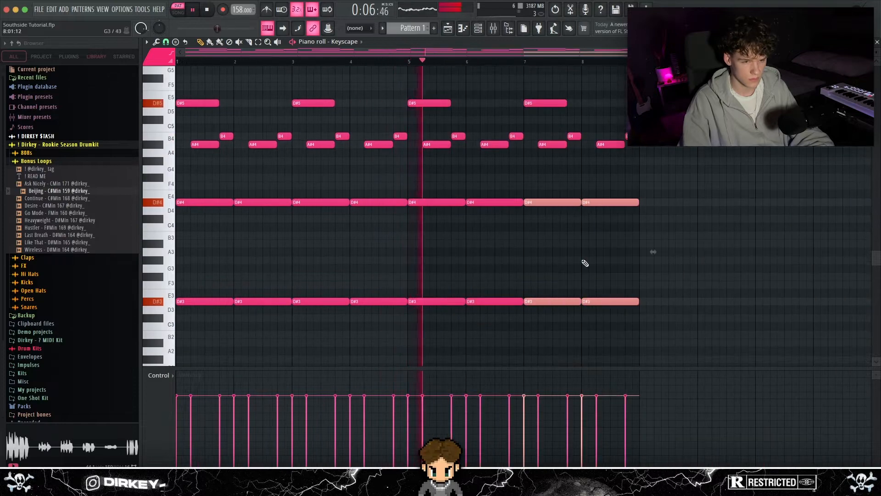
{"action": "left_click_drag", "start_coordinate": [547, 203], "coordinate": [548, 236]}
{"action": "left_click", "coordinate": [589, 204]}
{"action": "right_click", "coordinate": [590, 203]}
{"action": "left_click_drag", "start_coordinate": [605, 216], "coordinate": [634, 342]}
{"action": "left_click", "coordinate": [726, 188]}
{"action": "right_click", "coordinate": [728, 188]}
{"action": "left_click", "coordinate": [674, 192]}
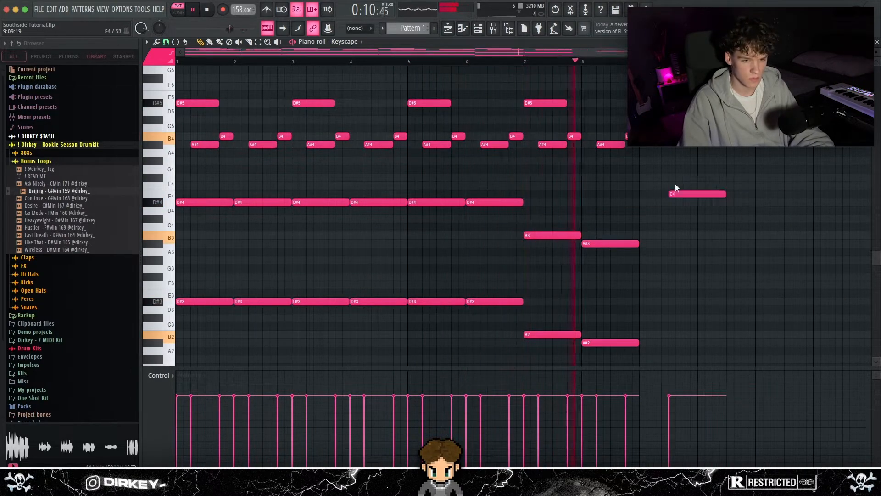
{"action": "right_click", "coordinate": [675, 191]}
Add A#5 notes at the ends of bars 2, 4, 6 and 8, and softer two-bar D#6 notes from bars 3 and 7
{"action": "scroll", "coordinate": [385, 144], "scroll_direction": "up", "scroll_amount": 4}
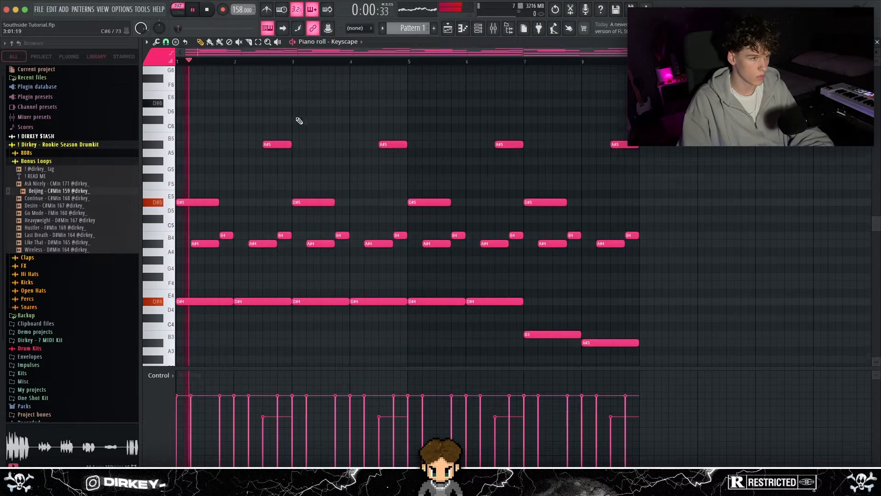
{"action": "left_click", "coordinate": [294, 102]}
{"action": "left_click", "coordinate": [312, 406]}
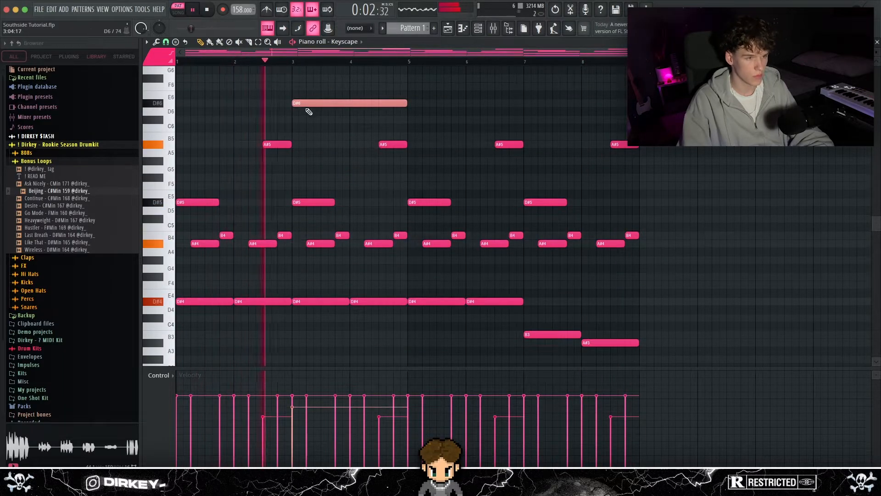
{"action": "left_click", "coordinate": [519, 103]}
{"action": "left_click_drag", "start_coordinate": [535, 99], "coordinate": [542, 99]}
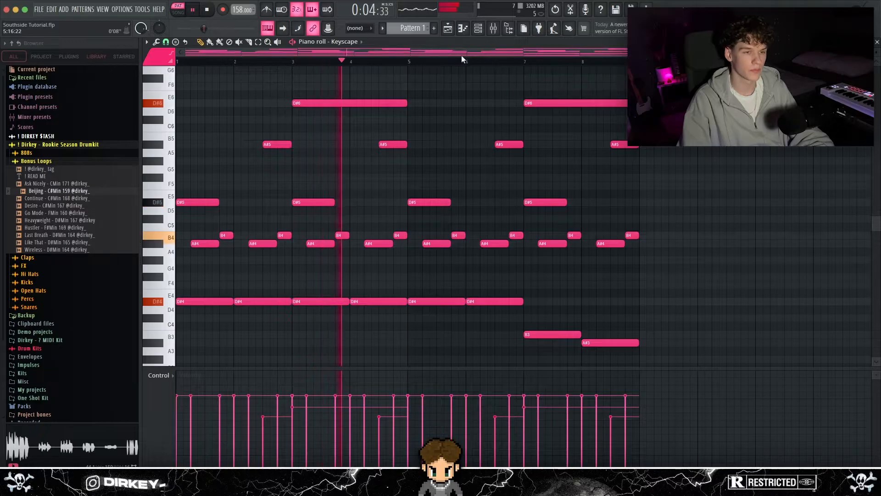
Slightly lower the velocity of the lowest-octave bass notes across all eight bars
{"action": "scroll", "coordinate": [639, 222], "scroll_direction": "down", "scroll_amount": 4}
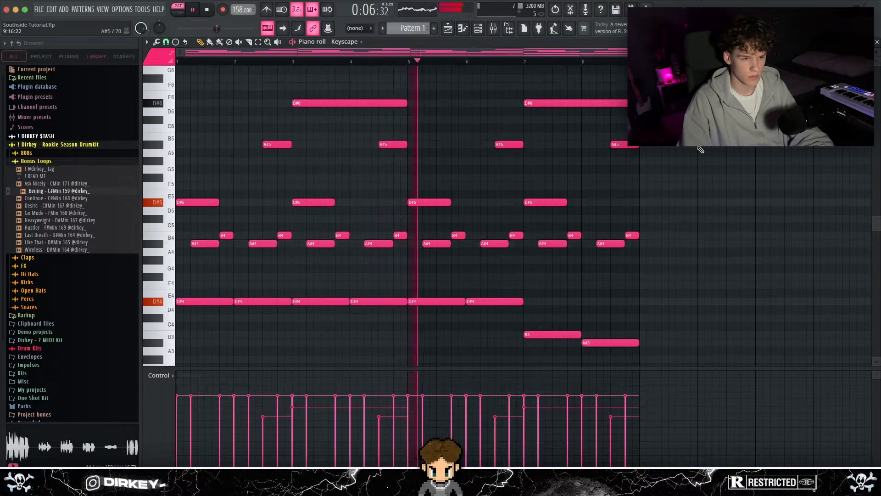
{"action": "left_click_drag", "start_coordinate": [629, 280], "coordinate": [147, 395]}
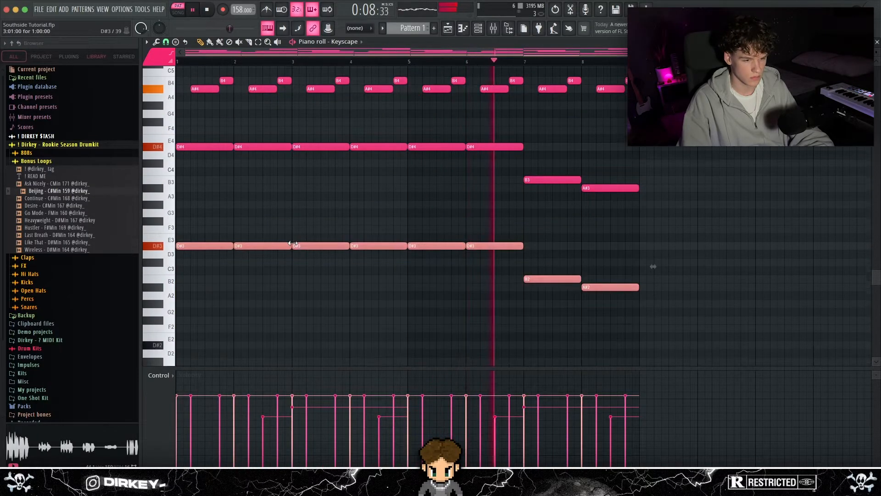
{"action": "scroll", "coordinate": [293, 242], "scroll_direction": "down", "scroll_amount": 5}
{"action": "scroll", "coordinate": [309, 240], "scroll_direction": "down", "scroll_amount": 2}
{"action": "left_click", "coordinate": [324, 186]}
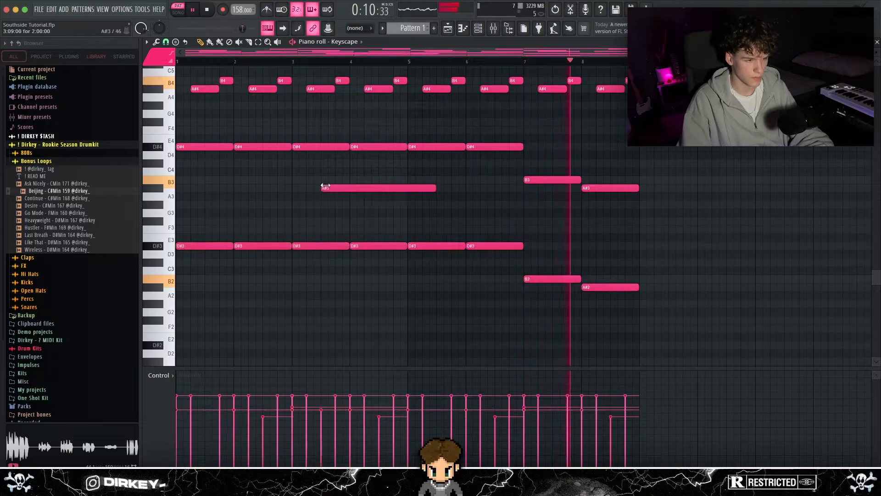
{"action": "right_click", "coordinate": [324, 187]}
Play back the eight-bar melody and look over its upper and lower notes
{"action": "scroll", "coordinate": [328, 196], "scroll_direction": "up", "scroll_amount": 7}
{"action": "key", "text": "space"}
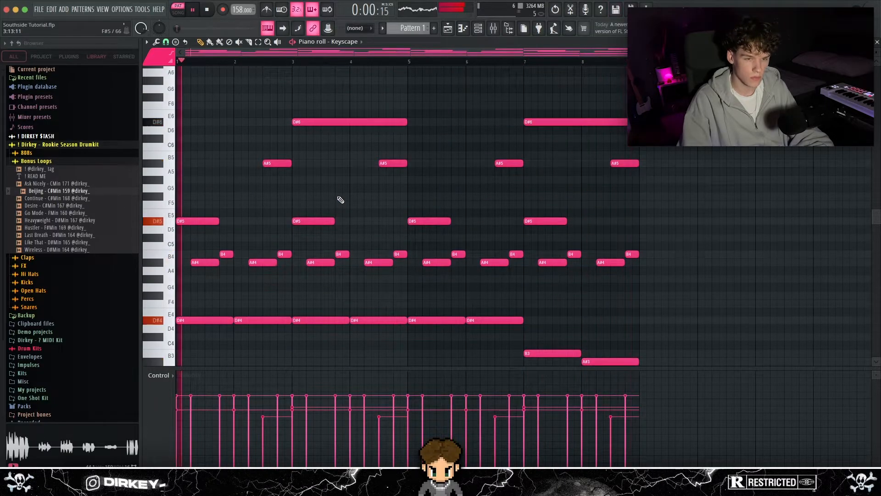
{"action": "scroll", "coordinate": [166, 256], "scroll_direction": "down", "scroll_amount": 3}
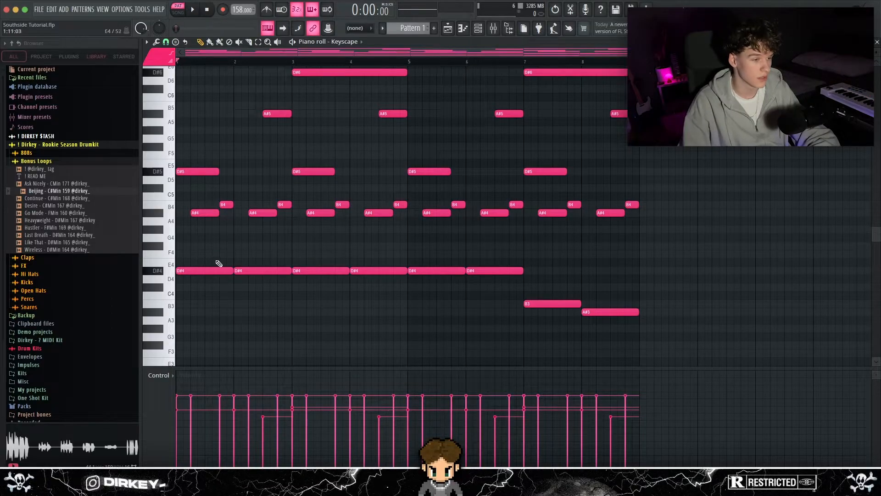
{"action": "scroll", "coordinate": [258, 187], "scroll_direction": "up", "scroll_amount": 2}
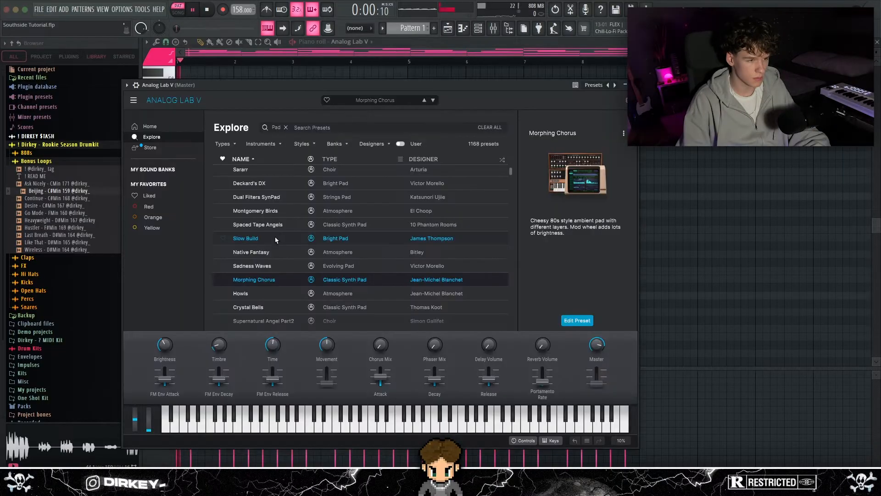
Load the Spaced Tape Angels pad preset, open it for editing and reduce its Brightness
{"action": "left_click", "coordinate": [278, 226]}
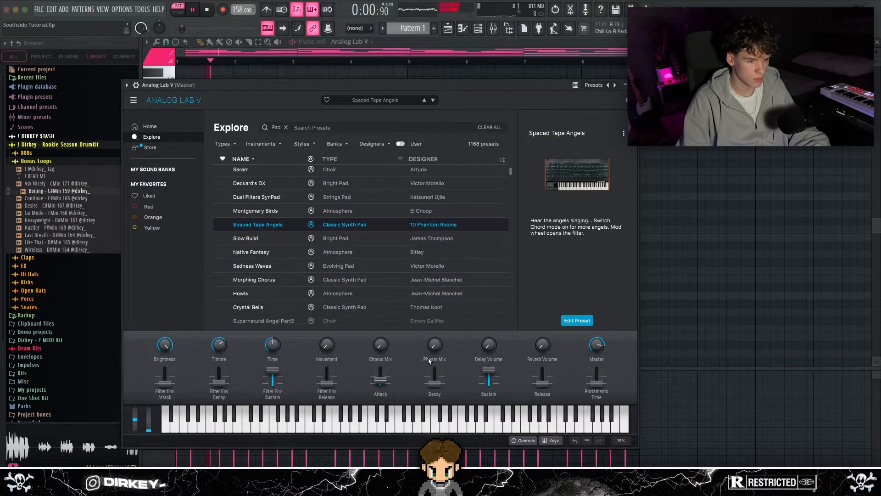
{"action": "left_click", "coordinate": [582, 322]}
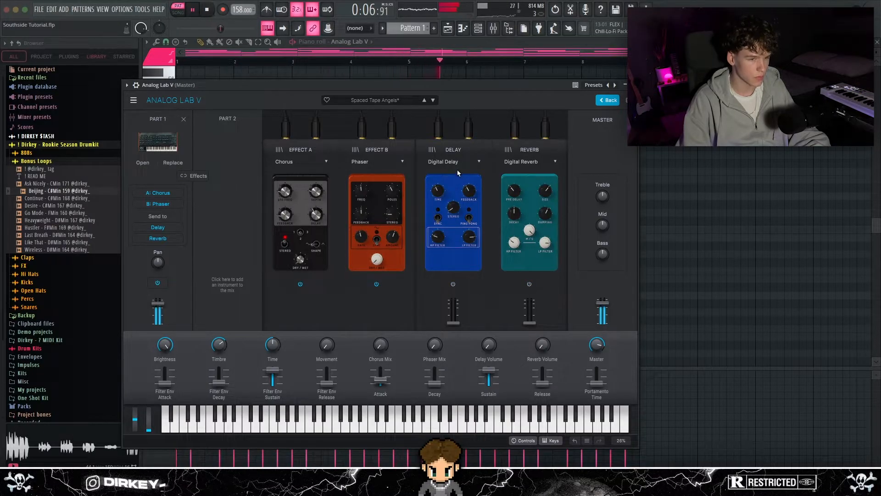
{"action": "left_click_drag", "start_coordinate": [544, 88], "coordinate": [580, 56]}
{"action": "left_click_drag", "start_coordinate": [215, 316], "coordinate": [215, 358]}
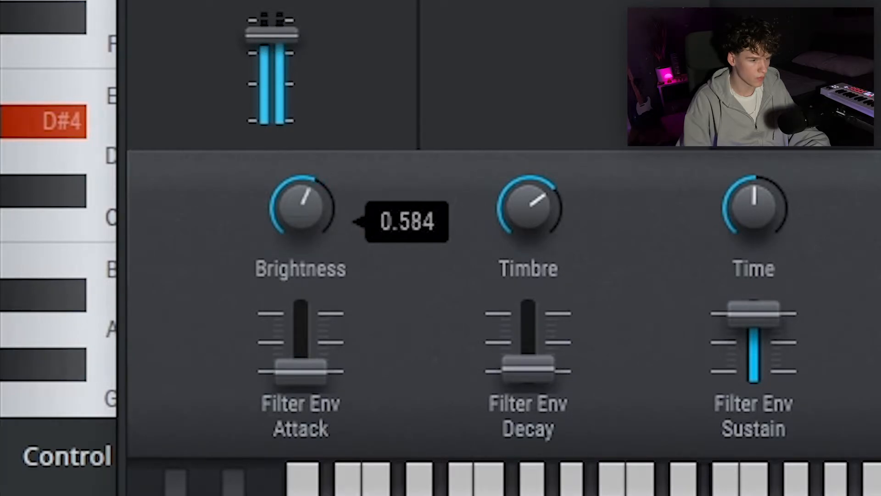
{"action": "left_click_drag", "start_coordinate": [301, 220], "coordinate": [301, 157]}
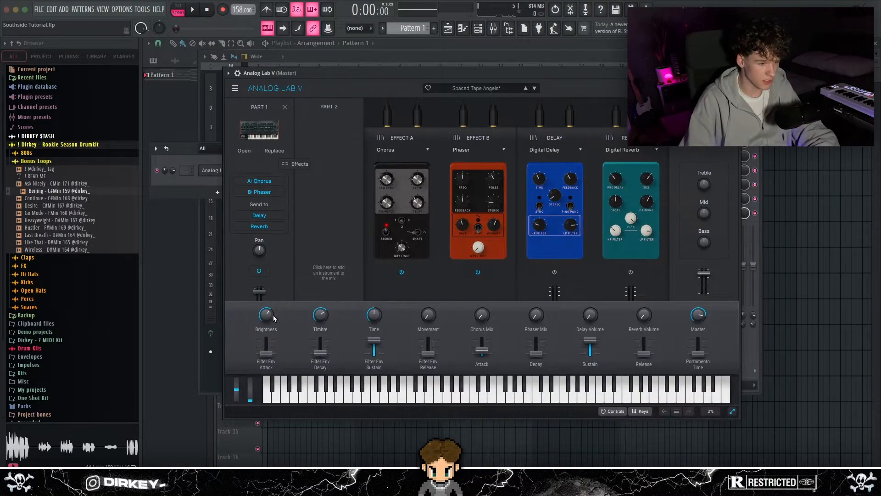
Route Analog Lab V to mixer Insert 1 and load Edison on that track
{"action": "left_click_drag", "start_coordinate": [323, 78], "coordinate": [338, 143]}
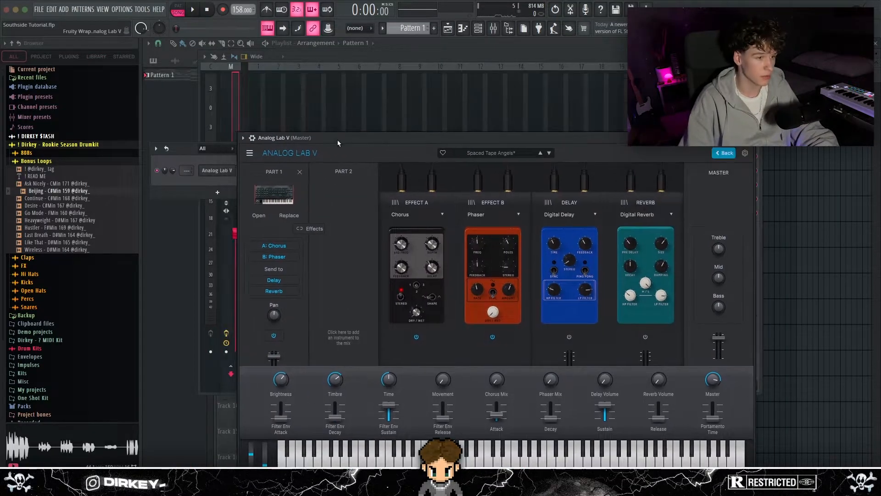
{"action": "left_click_drag", "start_coordinate": [304, 62], "coordinate": [308, 60]}
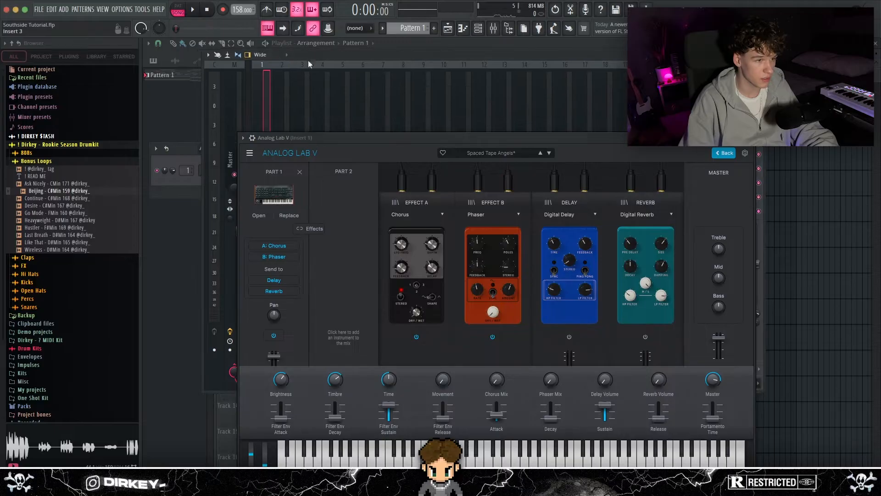
{"action": "left_click", "coordinate": [667, 83]}
{"action": "left_click", "coordinate": [783, 123]}
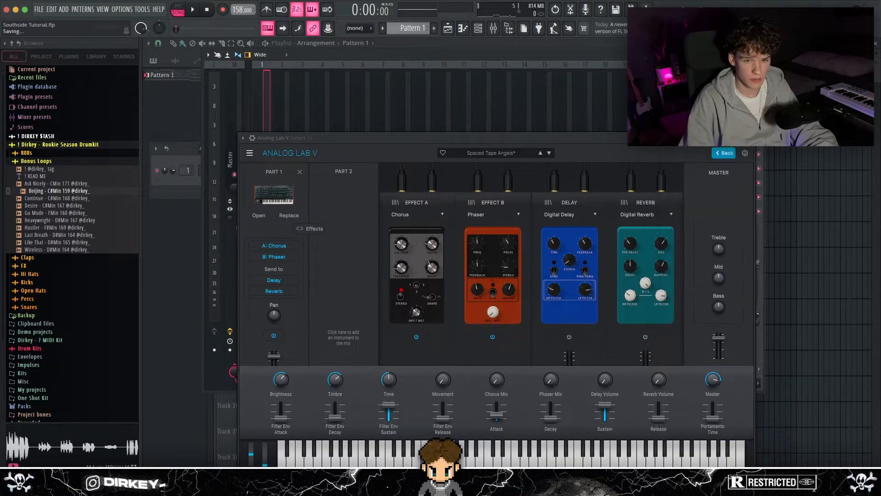
Arm Edison on Insert 1 to record on input and play the song to capture the pad as audio
{"action": "left_click_drag", "start_coordinate": [416, 47], "coordinate": [436, 43]}
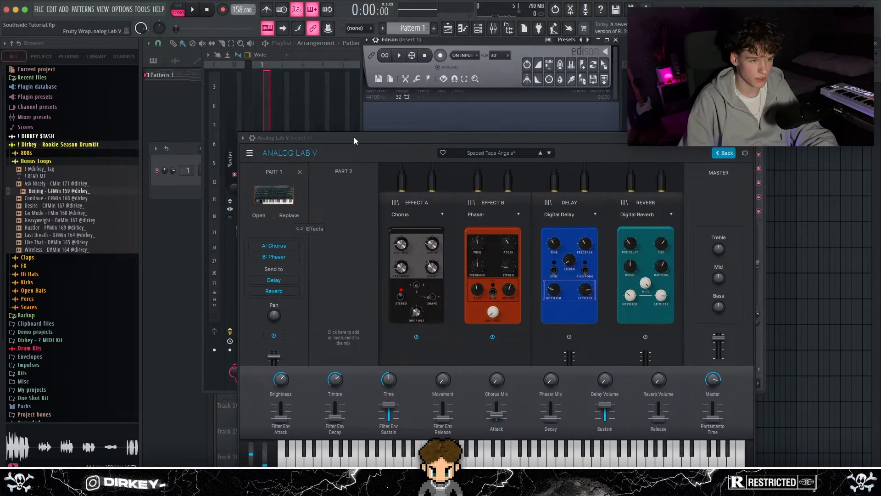
{"action": "left_click_drag", "start_coordinate": [354, 137], "coordinate": [347, 83]}
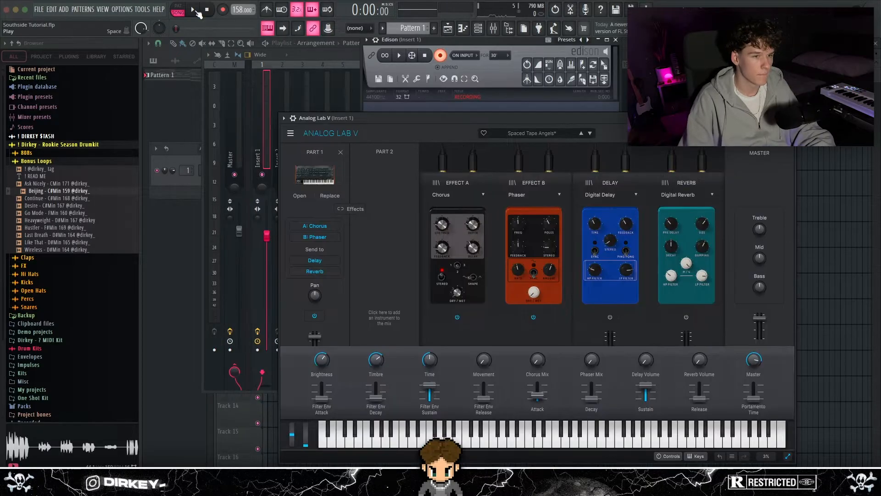
{"action": "left_click", "coordinate": [193, 9]}
{"action": "left_click", "coordinate": [324, 365]}
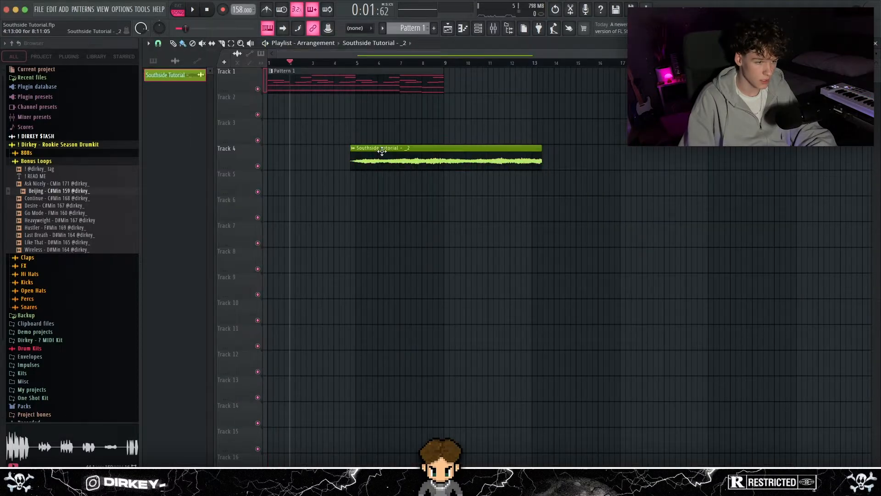
Move the recorded audio clip on Track 4 to bar 1, make it end at bar 9, and play it
{"action": "left_click_drag", "start_coordinate": [382, 150], "coordinate": [299, 149]}
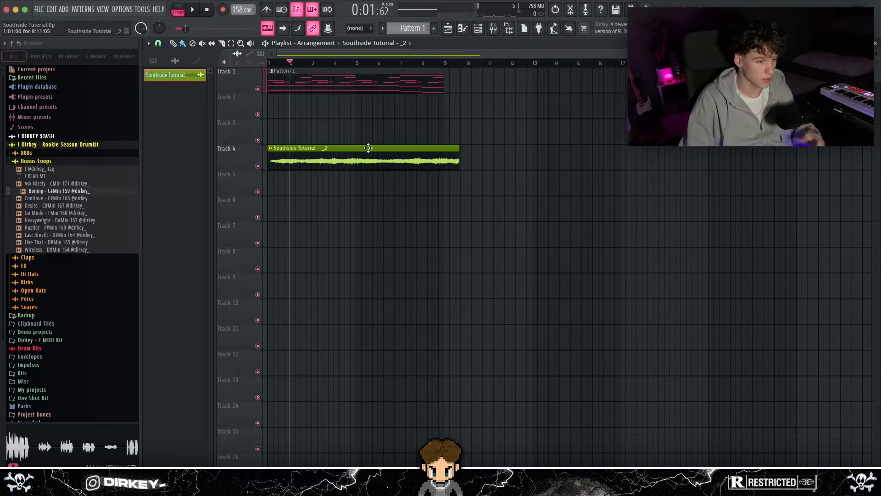
{"action": "key", "text": "space"}
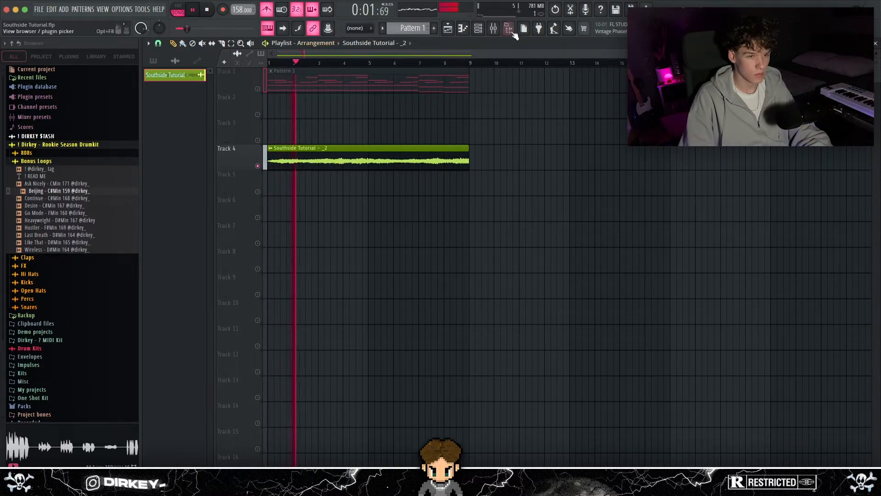
Change the color of the recorded audio clip
{"action": "right_click", "coordinate": [166, 74]}
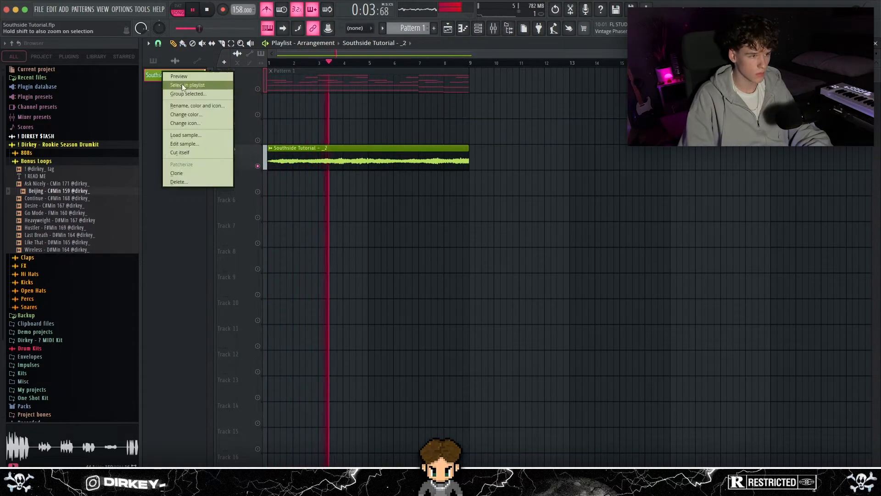
{"action": "left_click", "coordinate": [202, 116]}
{"action": "left_click", "coordinate": [325, 314]}
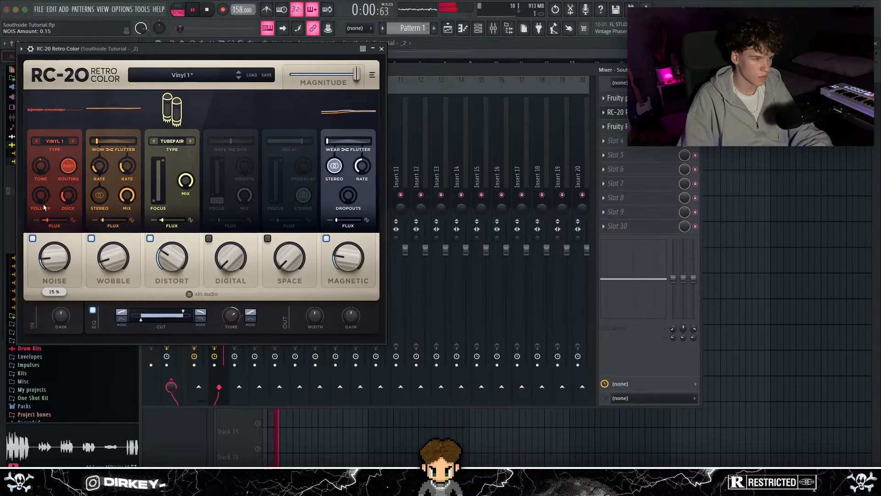
Set the RC-20 Wobble amount to 4%, raise the noise Follow control and adjust the Noise amount
{"action": "left_click_drag", "start_coordinate": [115, 262], "coordinate": [115, 269]}
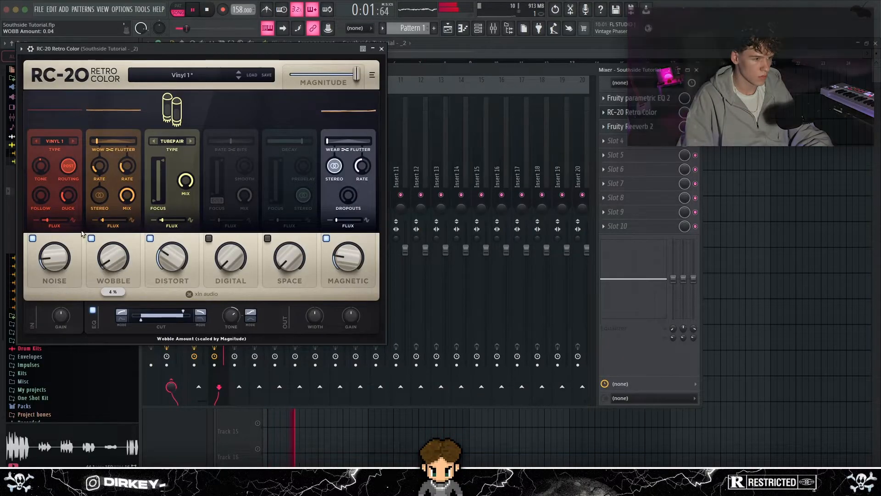
{"action": "left_click_drag", "start_coordinate": [41, 198], "coordinate": [42, 184]}
{"action": "left_click_drag", "start_coordinate": [61, 256], "coordinate": [62, 246]}
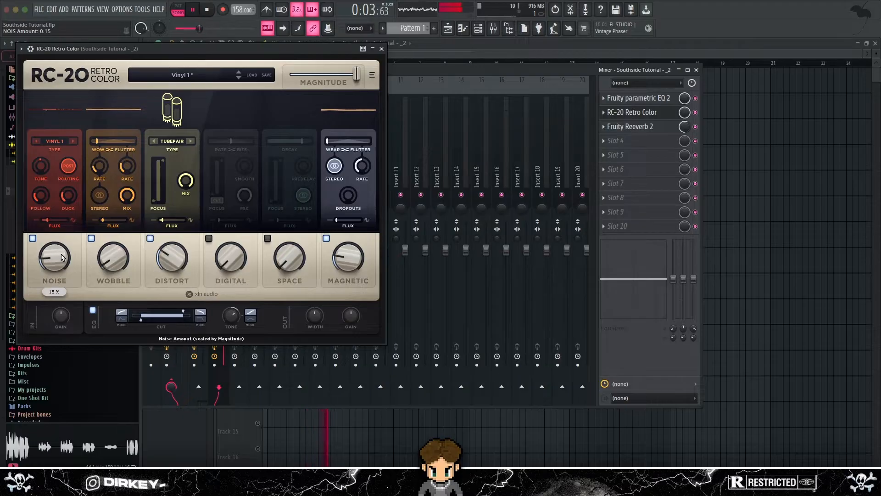
Narrow the RC-20 EQ cut range slightly and set the Distort amount to 27%
{"action": "left_click_drag", "start_coordinate": [186, 314], "coordinate": [140, 317]}
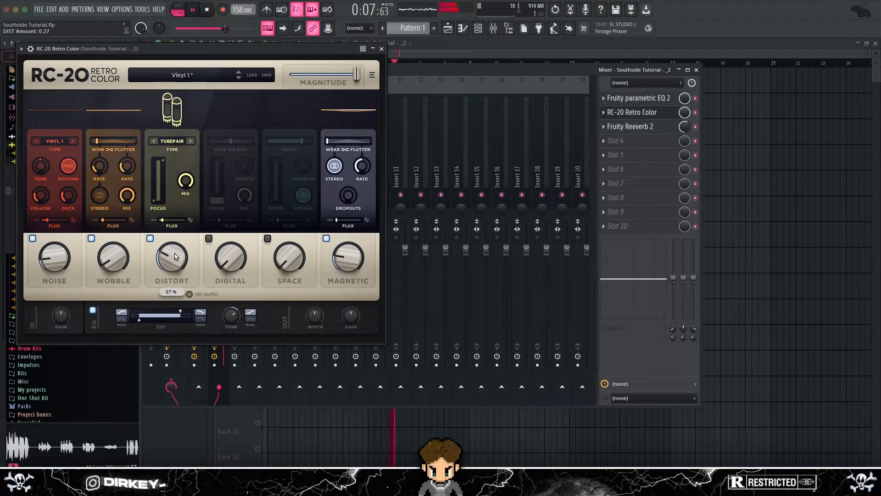
{"action": "left_click_drag", "start_coordinate": [175, 256], "coordinate": [176, 256]}
Close RC-20 and review the curve of Fruity parametric EQ 2 on the recorded clip's mixer track
{"action": "left_click", "coordinate": [653, 112]}
{"action": "left_click", "coordinate": [647, 99]}
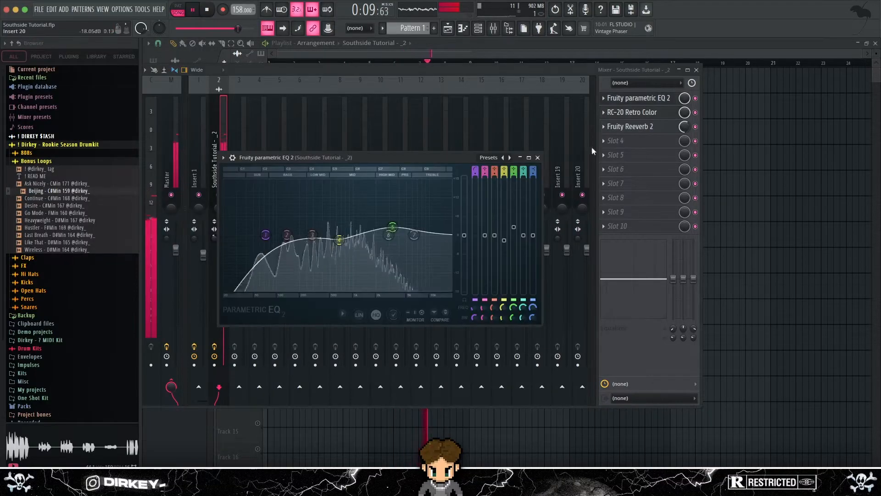
{"action": "left_click", "coordinate": [540, 157]}
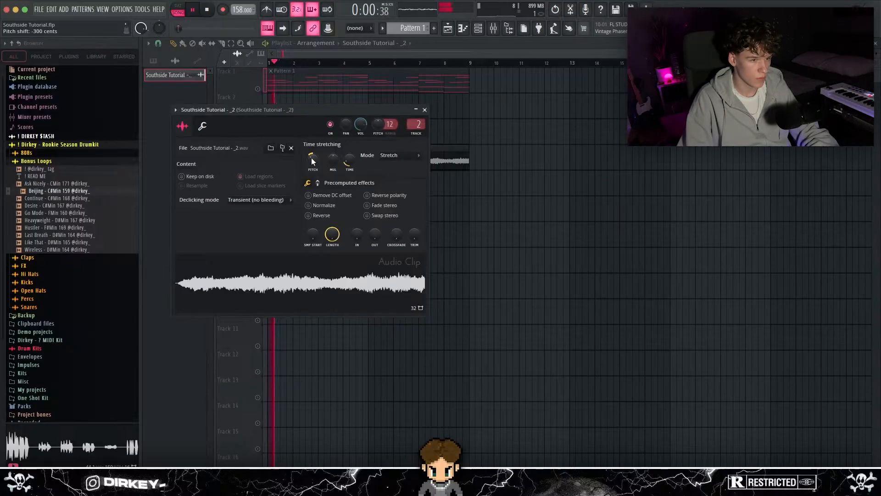
Shift the recorded audio clip's pitch by -300 cents and close its channel settings
{"action": "key", "text": "Escape"}
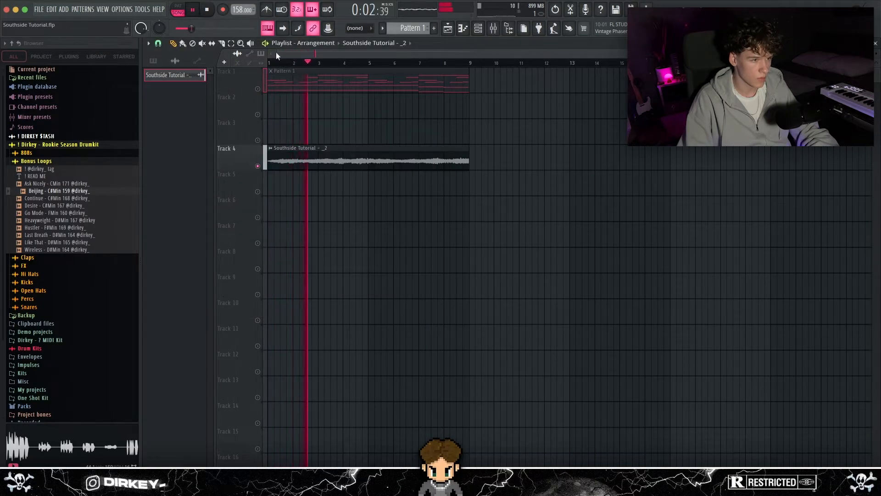
{"action": "left_click", "coordinate": [238, 63]}
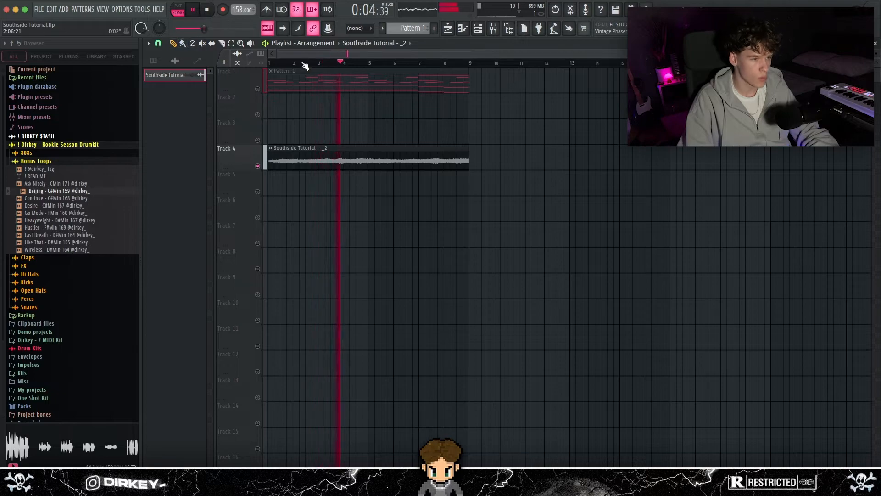
Add a very short fade-in at the start of the recorded audio clip on Track 4
{"action": "scroll", "coordinate": [300, 62], "scroll_direction": "up", "scroll_amount": 3}
{"action": "scroll", "coordinate": [572, 56], "scroll_direction": "left", "scroll_amount": 1}
{"action": "left_click_drag", "start_coordinate": [606, 54], "coordinate": [285, 55]}
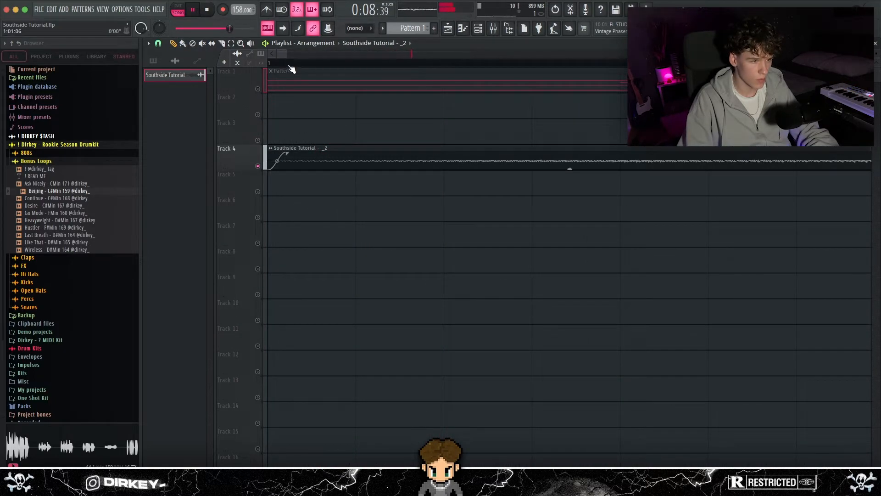
{"action": "scroll", "coordinate": [290, 67], "scroll_direction": "down", "scroll_amount": 5}
{"action": "scroll", "coordinate": [472, 66], "scroll_direction": "up", "scroll_amount": 5}
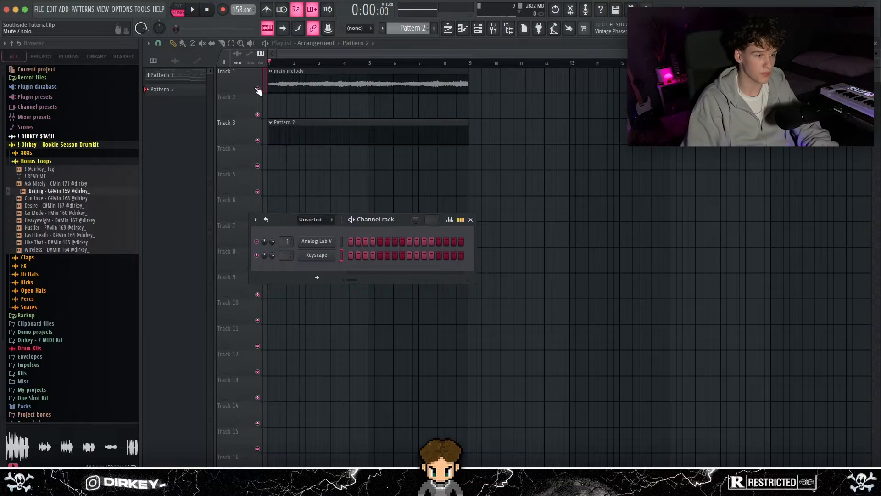
Open the Keyscape channel of Pattern 2 in the piano roll and place a two-bar C5 note at bar 1
{"action": "left_click_drag", "start_coordinate": [287, 215], "coordinate": [266, 207]}
{"action": "left_click", "coordinate": [294, 237]}
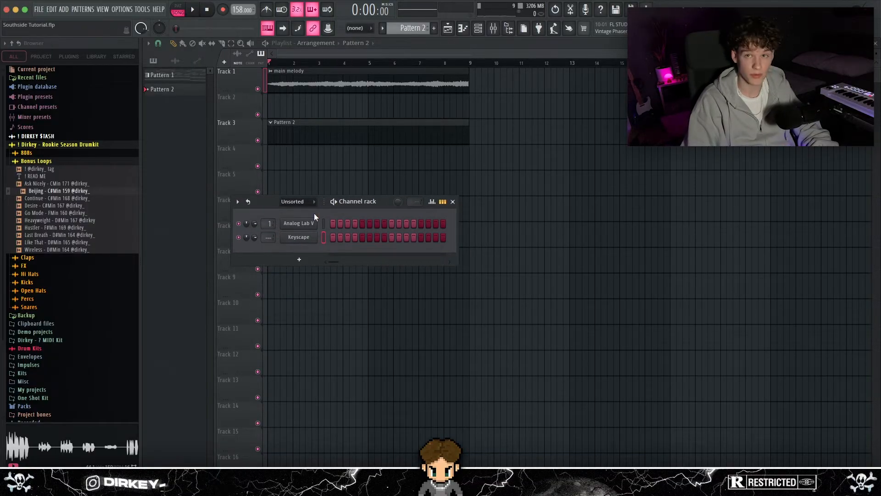
{"action": "key", "text": "F7"}
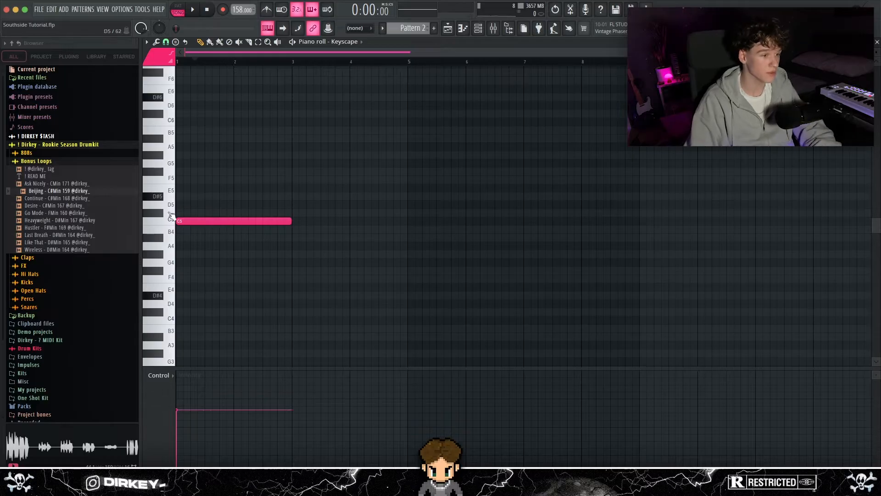
Set the piano roll's scale highlighting root note to C, with the Minor Natural (Aeolian) scale
{"action": "left_click", "coordinate": [147, 41]}
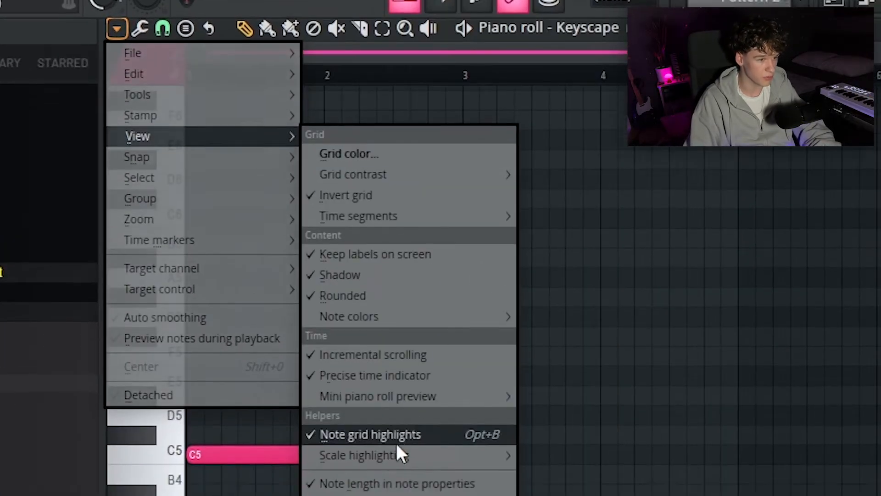
{"action": "mouse_move", "coordinate": [505, 478]}
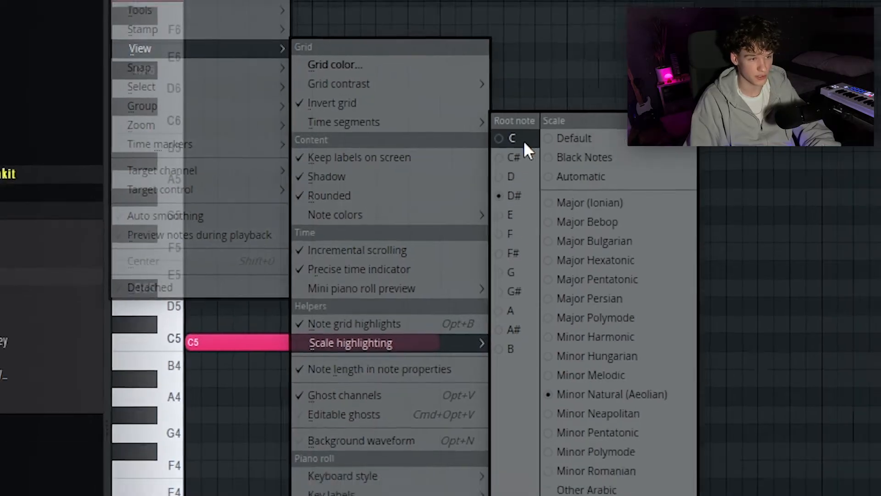
{"action": "left_click", "coordinate": [542, 140]}
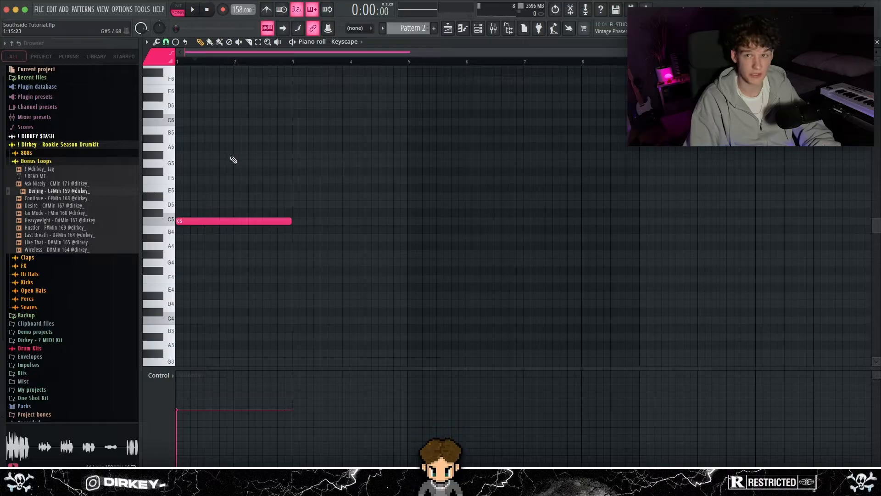
Layer the Keyscape notes in octaves down to C4, G#4 and G4, lowering the velocity of each lower row
{"action": "key", "text": "space"}
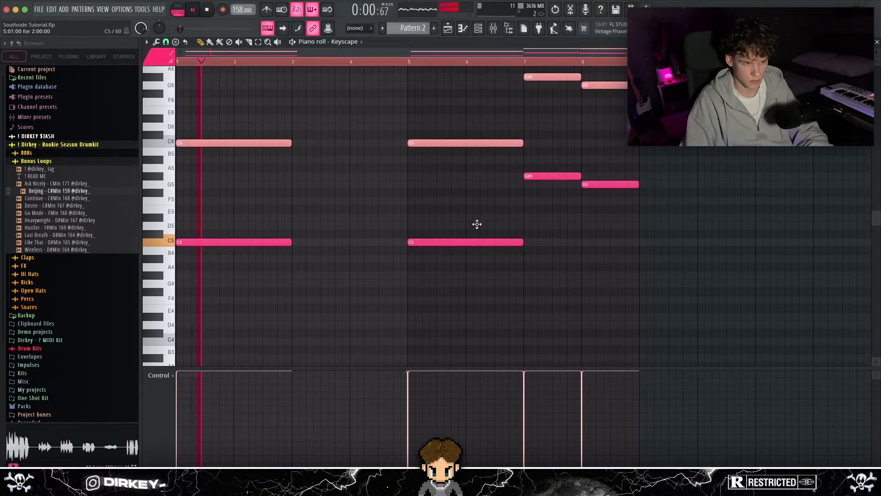
{"action": "scroll", "coordinate": [399, 225], "scroll_direction": "down", "scroll_amount": 1}
{"action": "key", "text": "super+c"}
{"action": "key", "text": "super+v"}
{"action": "key", "text": "super+Down"}
{"action": "key", "text": "super+Down"}
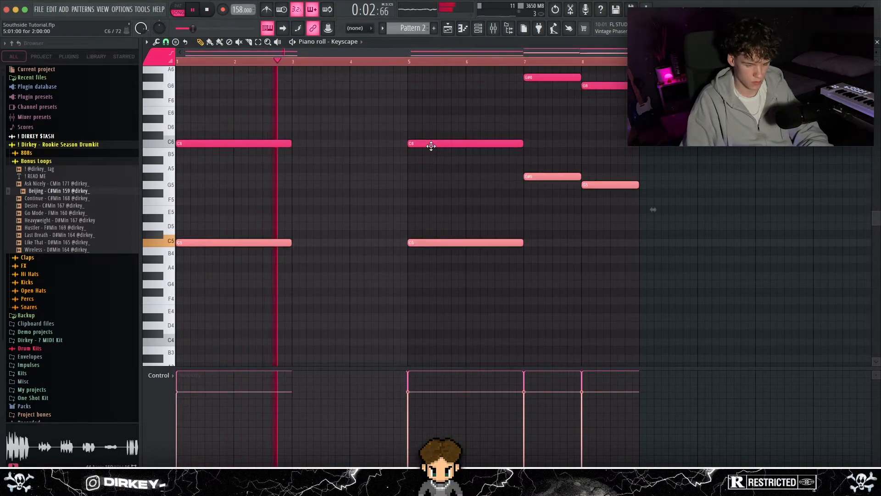
{"action": "scroll", "coordinate": [424, 209], "scroll_direction": "down", "scroll_amount": 6}
{"action": "scroll", "coordinate": [425, 217], "scroll_direction": "down", "scroll_amount": 2}
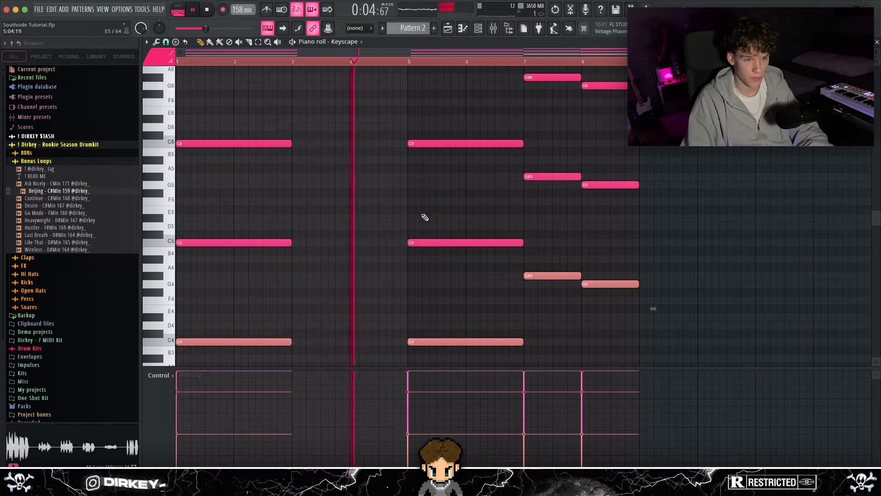
{"action": "left_click", "coordinate": [426, 217], "text": "super"}
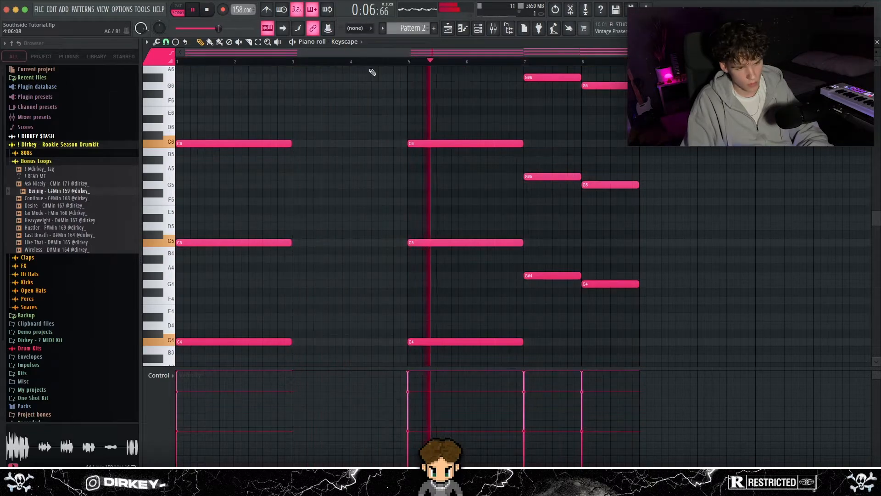
Transpose all the stacked Keyscape notes down two octaves while playing the pattern from the start
{"action": "scroll", "coordinate": [370, 70], "scroll_direction": "down", "scroll_amount": 3}
{"action": "left_click", "coordinate": [202, 63]}
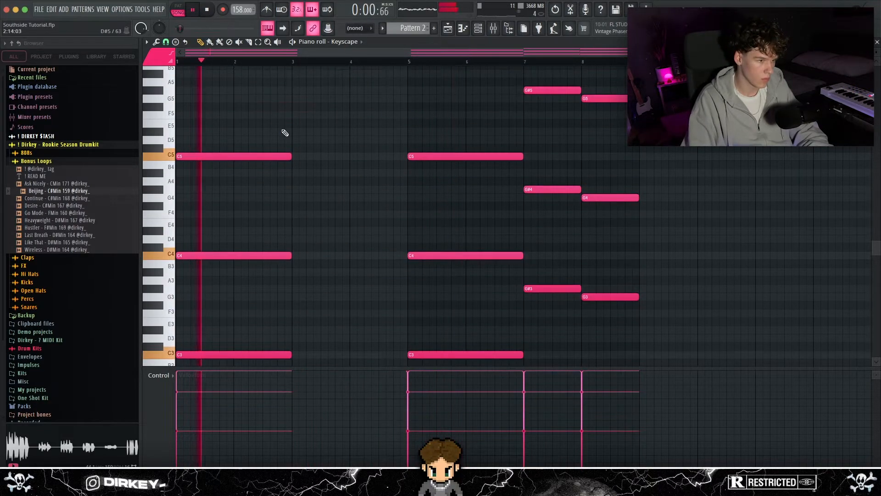
{"action": "scroll", "coordinate": [285, 133], "scroll_direction": "down", "scroll_amount": 3}
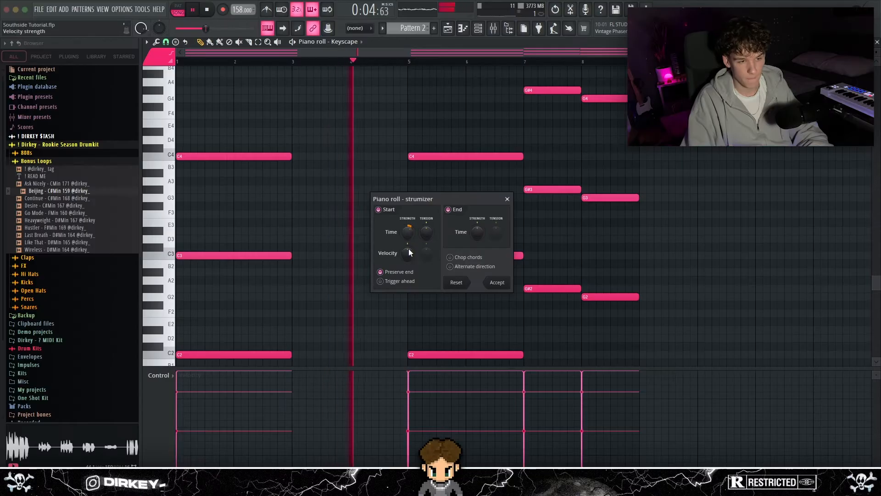
Strum the stacked Keyscape notes by offsetting their start times, with Preserve end enabled
{"action": "left_click", "coordinate": [498, 282]}
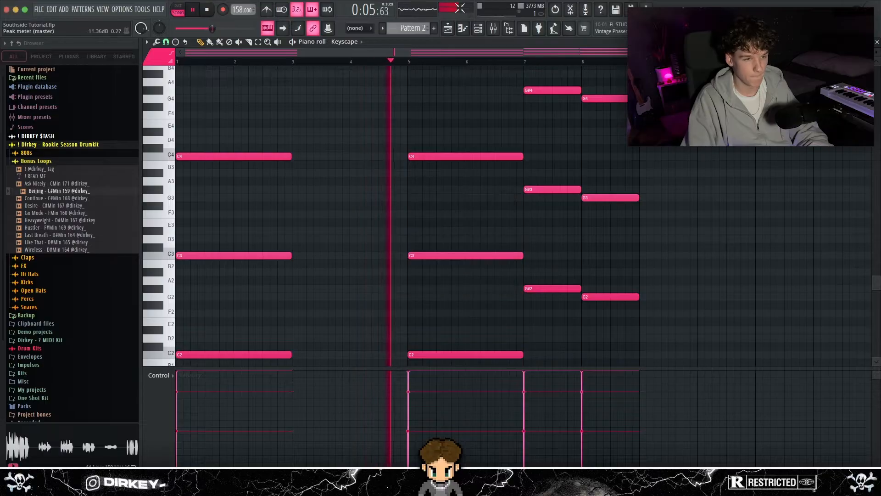
{"action": "scroll", "coordinate": [395, 261], "scroll_direction": "down", "scroll_amount": 3}
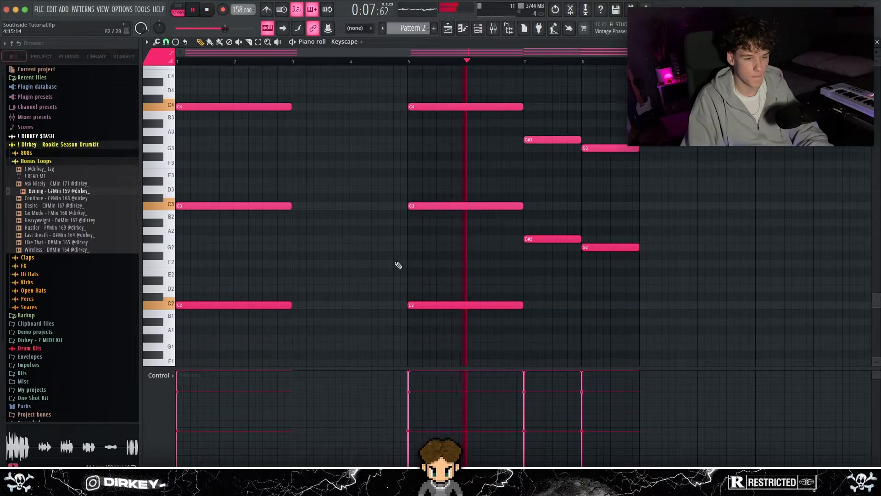
Slightly lower the velocity of the Keyscape G#4 and G4 notes in bars 7 and 8 and stop playback
{"action": "left_click_drag", "start_coordinate": [240, 236], "coordinate": [656, 325]}
{"action": "scroll", "coordinate": [652, 271], "scroll_direction": "up", "scroll_amount": 5}
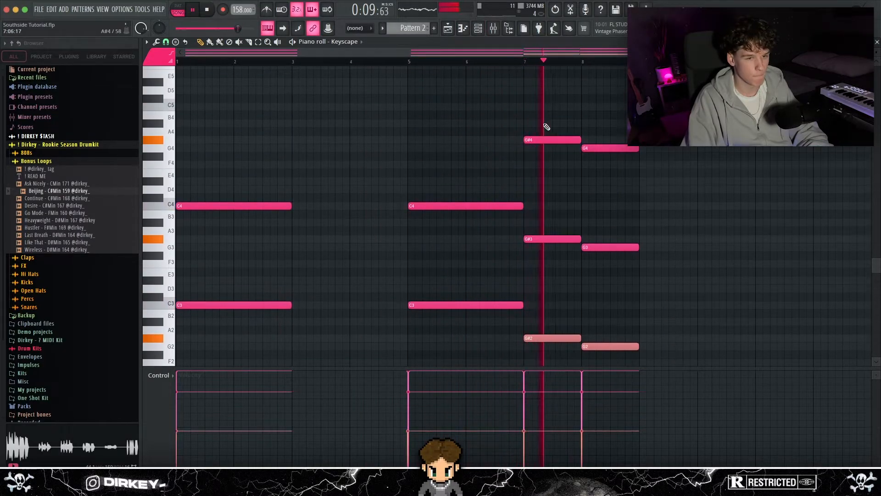
{"action": "left_click_drag", "start_coordinate": [543, 123], "coordinate": [683, 181]}
{"action": "scroll", "coordinate": [691, 170], "scroll_direction": "down", "scroll_amount": 1}
{"action": "left_click", "coordinate": [692, 172]}
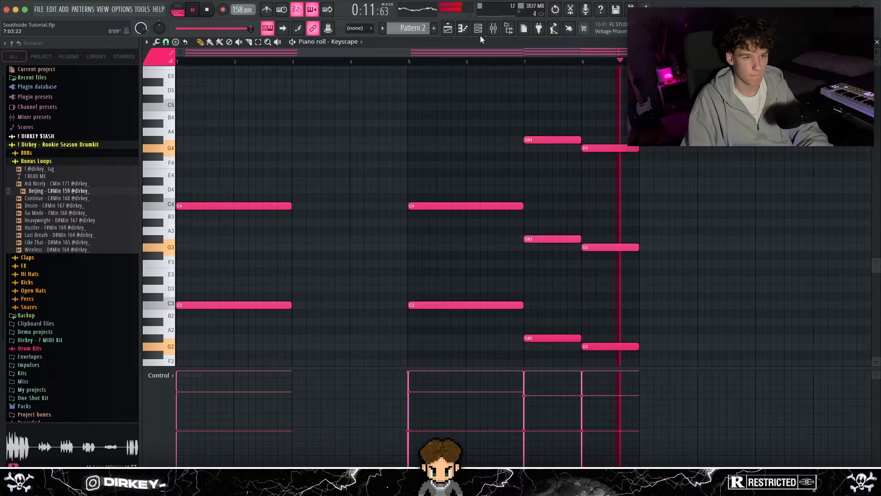
{"action": "key", "text": "space"}
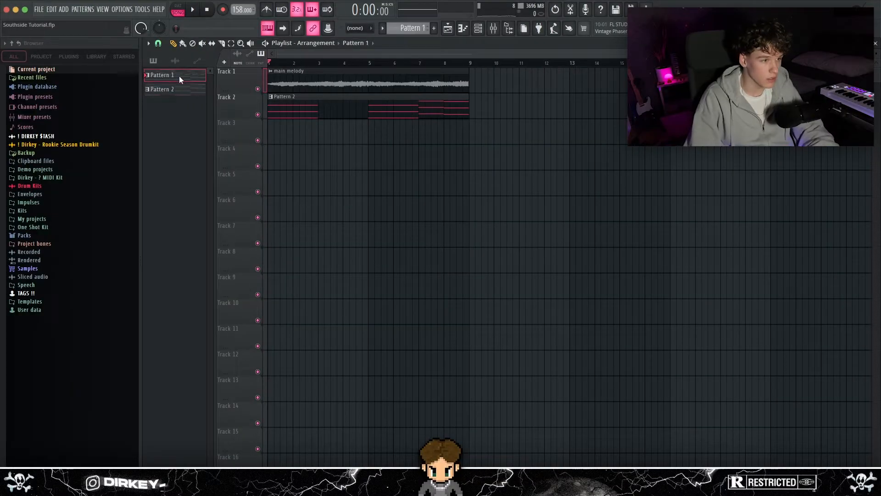
Open Pattern 1's Analog Lab V melody in the piano roll, copy all its notes and return to the playlist
{"action": "double_click", "coordinate": [179, 76]}
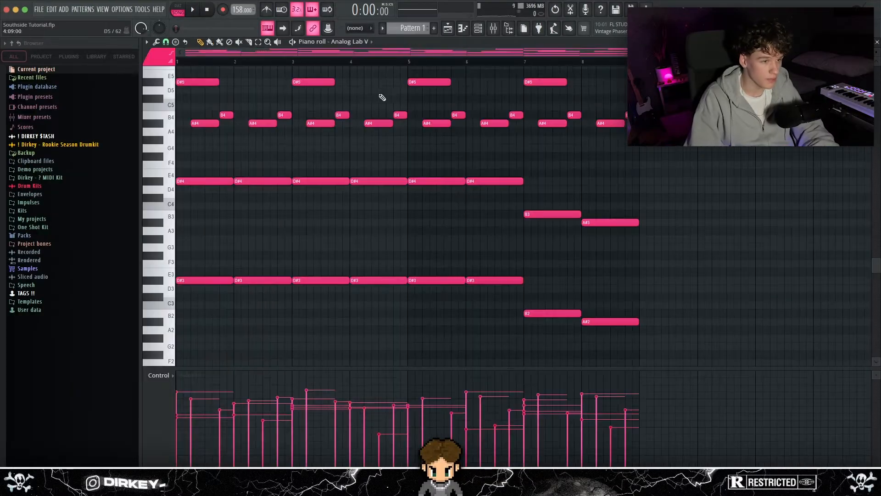
{"action": "key", "text": "super+a"}
{"action": "scroll", "coordinate": [321, 110], "scroll_direction": "up", "scroll_amount": 5}
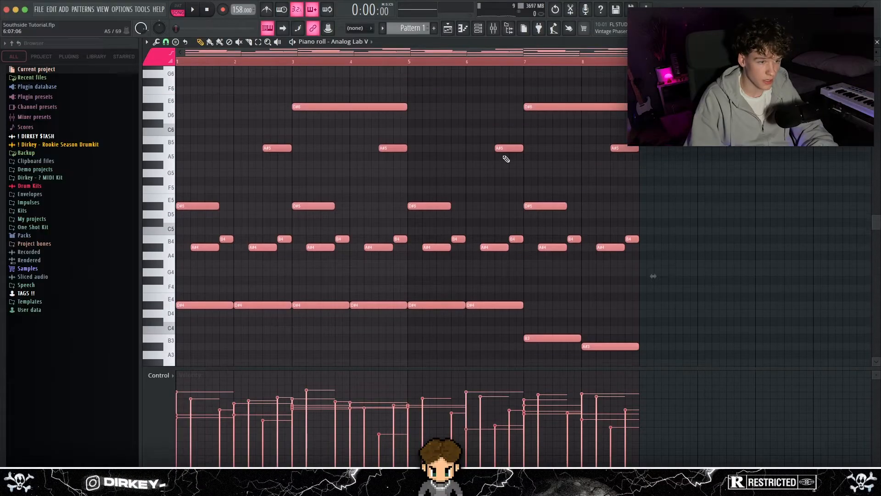
{"action": "left_click_drag", "start_coordinate": [713, 95], "coordinate": [131, 356]}
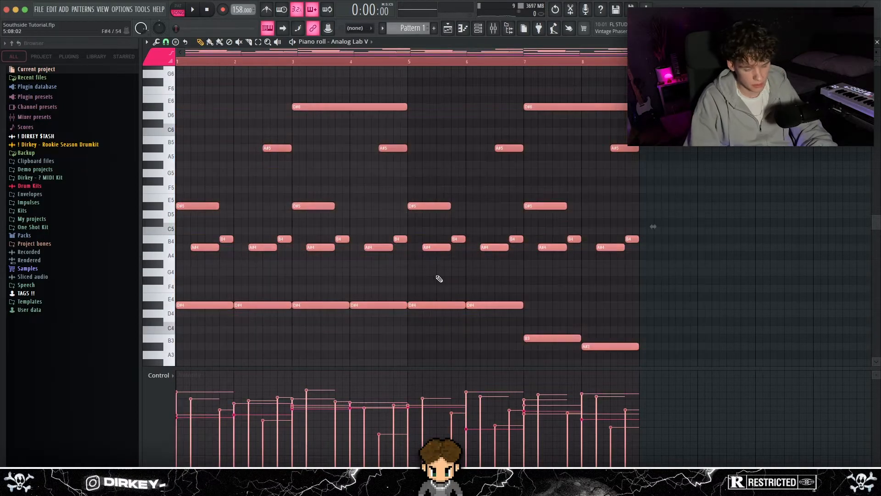
{"action": "key", "text": "F5"}
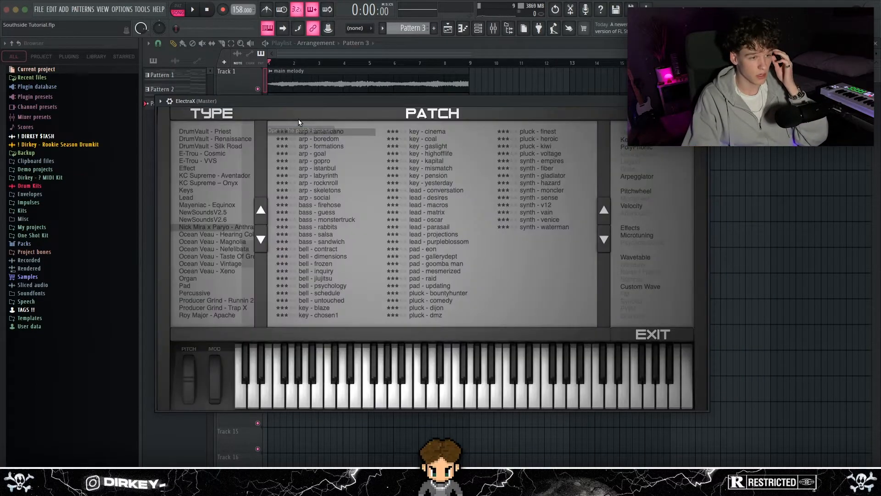
Paste the melody into ElectraX on Pattern 3 as short notes transposed to the key of C and play it
{"action": "left_click", "coordinate": [299, 117]}
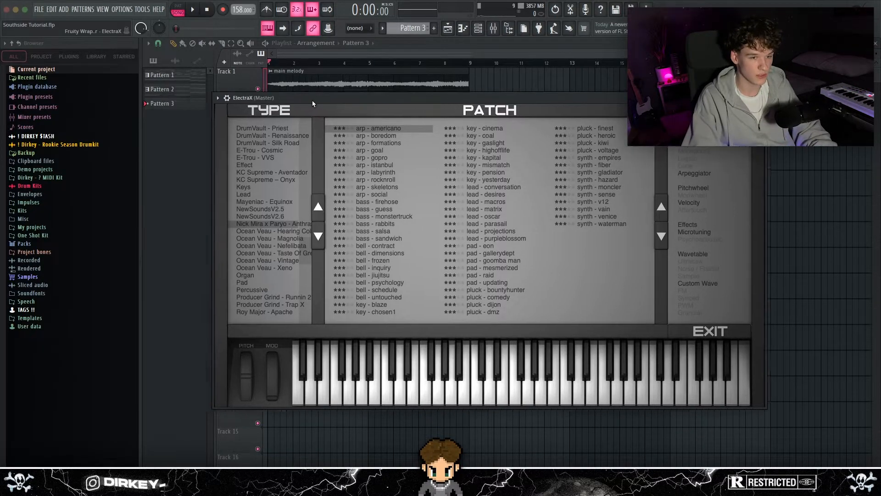
{"action": "left_click", "coordinate": [471, 29]}
{"action": "key", "text": "space"}
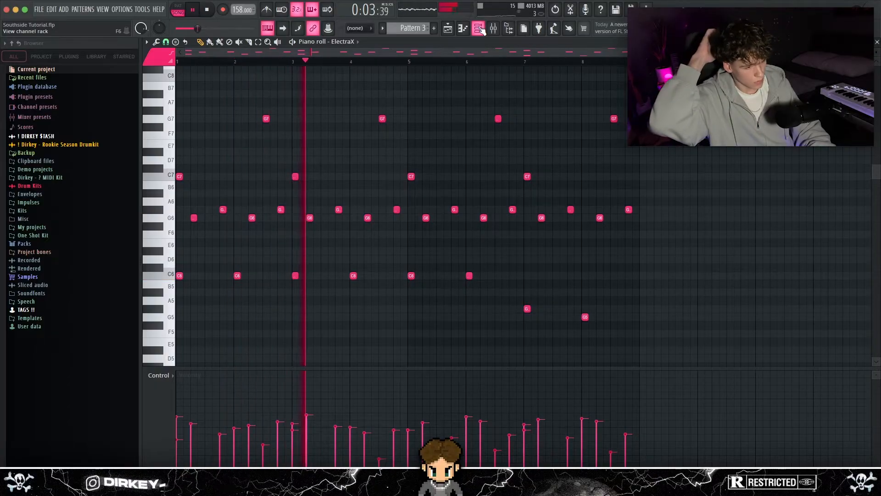
{"action": "scroll", "coordinate": [528, 105], "scroll_direction": "up", "scroll_amount": 3}
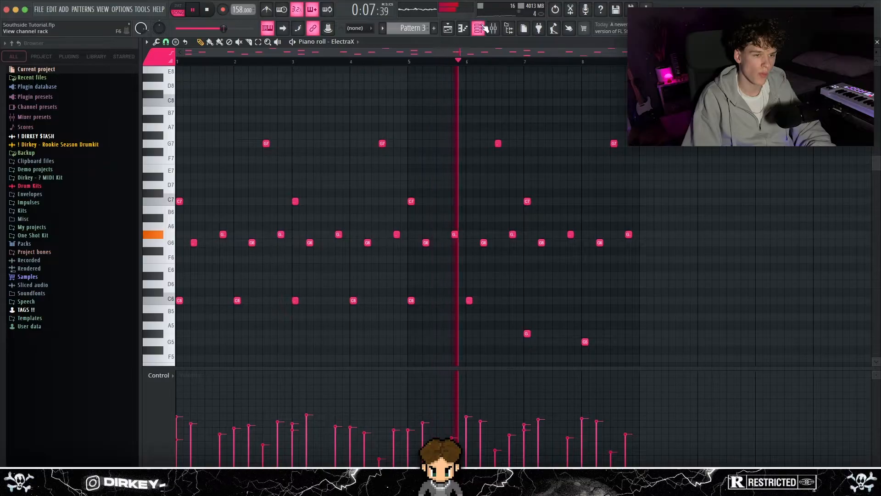
Check the mixer tracks and channel rack routing of Keyscape and ElectraX during playback
{"action": "key", "text": "F6"}
{"action": "key", "text": "F9"}
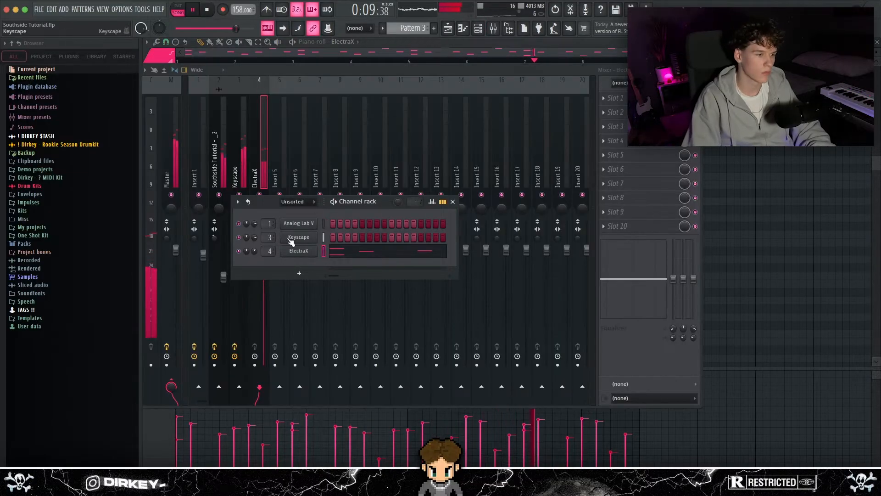
{"action": "key", "text": "F6"}
{"action": "left_click_drag", "start_coordinate": [260, 70], "coordinate": [365, 89]}
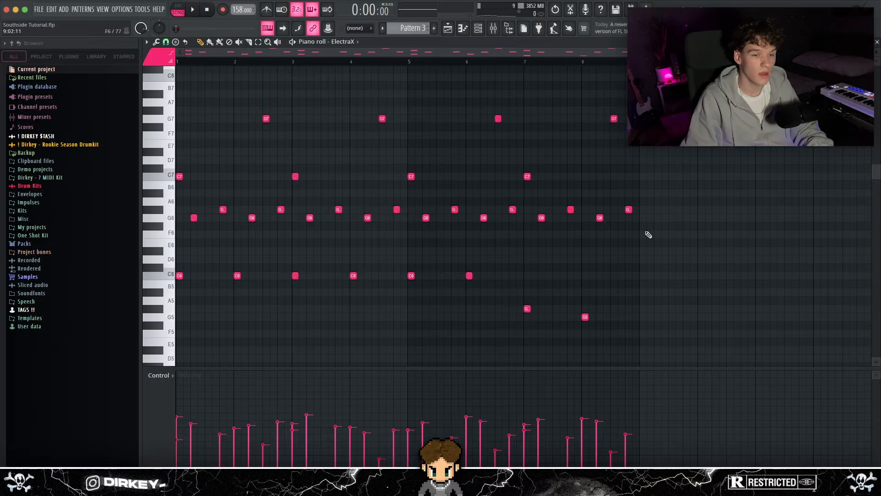
Select all the ElectraX notes, open the ElectraX patch browser and play the melody with the synth - empires patch
{"action": "left_click_drag", "start_coordinate": [686, 99], "coordinate": [179, 329]}
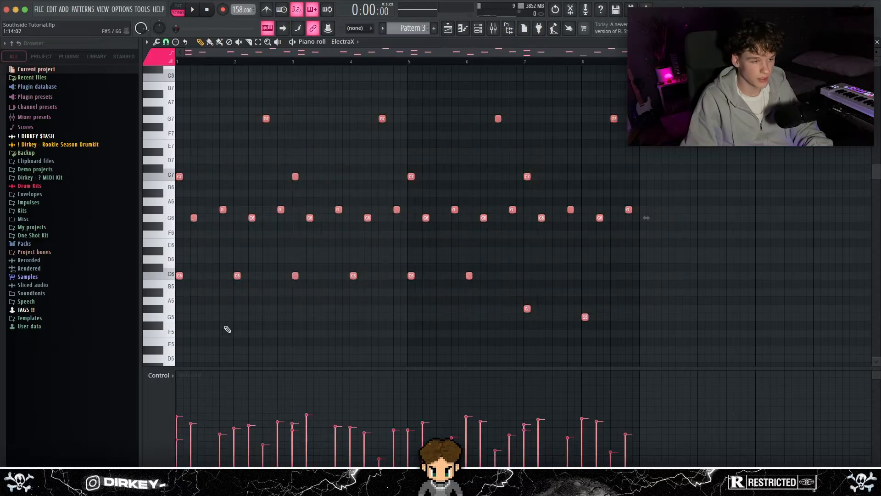
{"action": "left_click", "coordinate": [479, 29]}
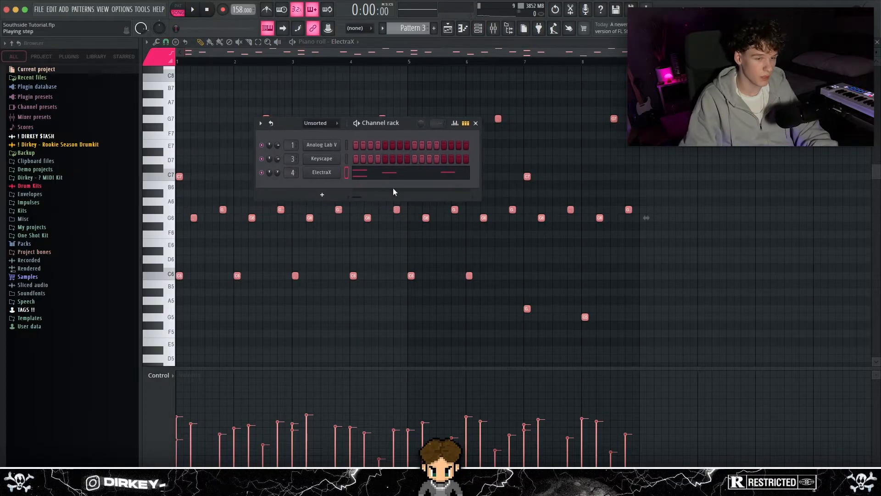
{"action": "left_click_drag", "start_coordinate": [307, 125], "coordinate": [322, 127]}
{"action": "left_click", "coordinate": [350, 169]}
{"action": "key", "text": "space"}
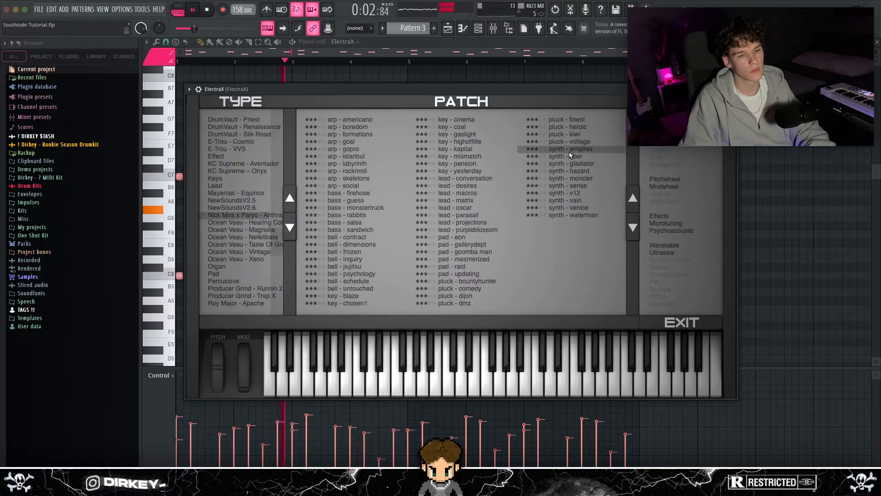
Audition further synth patches in ElectraX, load synth - gladiator and close the patch browser and the plugin
{"action": "left_click", "coordinate": [570, 157]}
{"action": "left_click", "coordinate": [578, 164]}
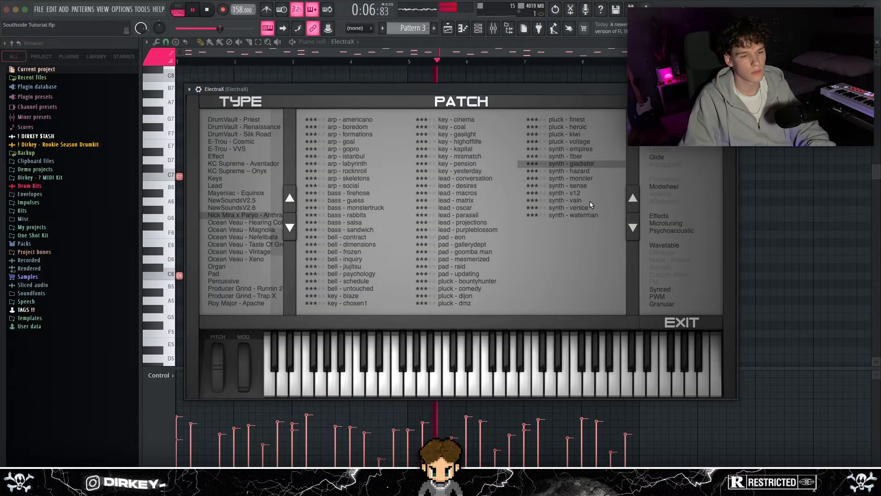
{"action": "left_click", "coordinate": [680, 323]}
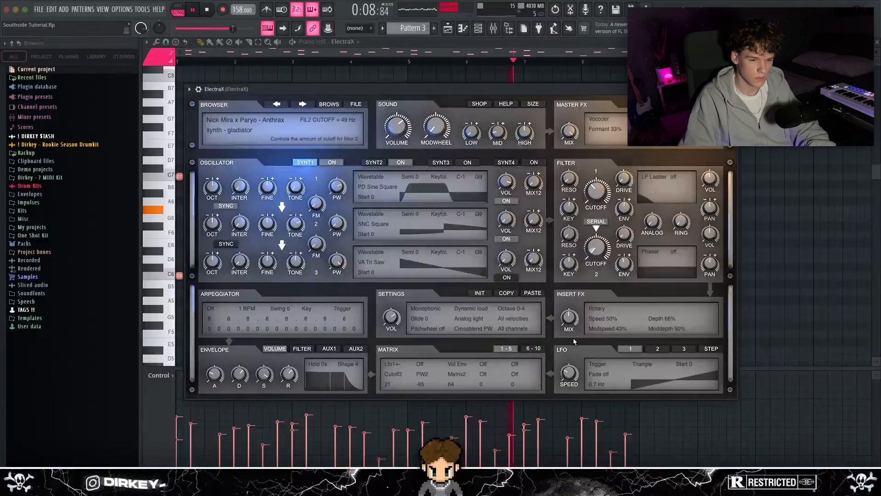
{"action": "key", "text": "Escape"}
On the ElectraX mixer track, move the Fruity Delay 3 window aside and set the Fruity Reeverb 2 mix level to 77%
{"action": "left_click", "coordinate": [494, 29]}
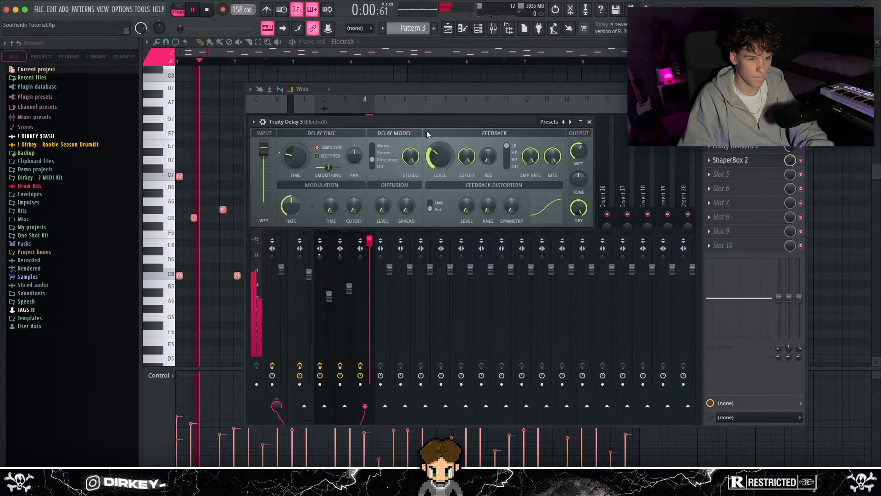
{"action": "left_click_drag", "start_coordinate": [426, 124], "coordinate": [406, 129]}
{"action": "left_click", "coordinate": [790, 145]}
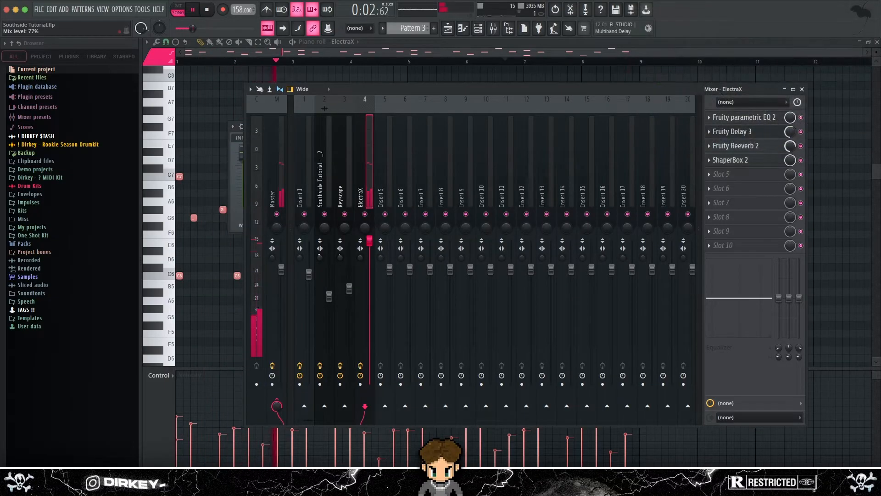
Add Fruity parametric EQ 2 to slot 5 of the ElectraX mixer track and adjust its curve
{"action": "left_click", "coordinate": [730, 174]}
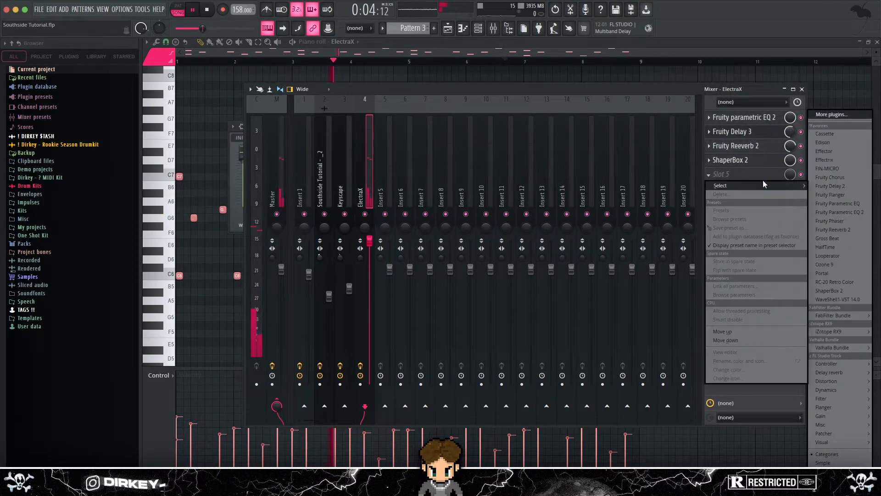
{"action": "left_click", "coordinate": [840, 214]}
{"action": "mouse_move", "coordinate": [363, 235]}
{"action": "left_mouse_down"}
{"action": "mouse_move", "coordinate": [360, 244]}
{"action": "mouse_move", "coordinate": [371, 247]}
{"action": "left_mouse_up"}
{"action": "key", "text": "Escape"}
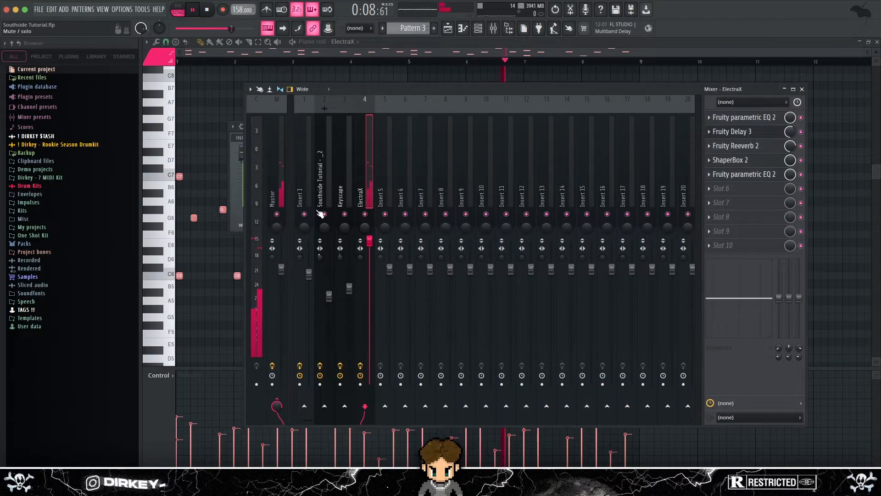
Add HalfTime and Effectrix to the ElectraX mixer track, placing both directly after the first parametric EQ
{"action": "key", "text": "Escape"}
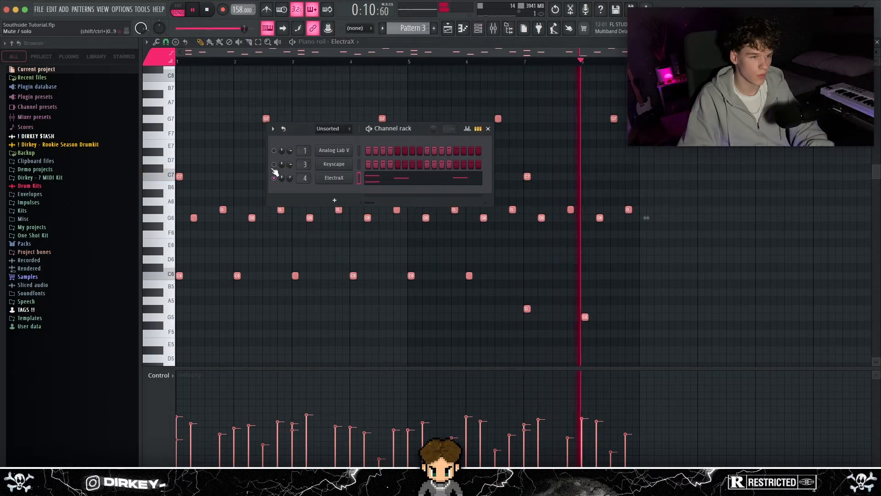
{"action": "key", "text": "F6"}
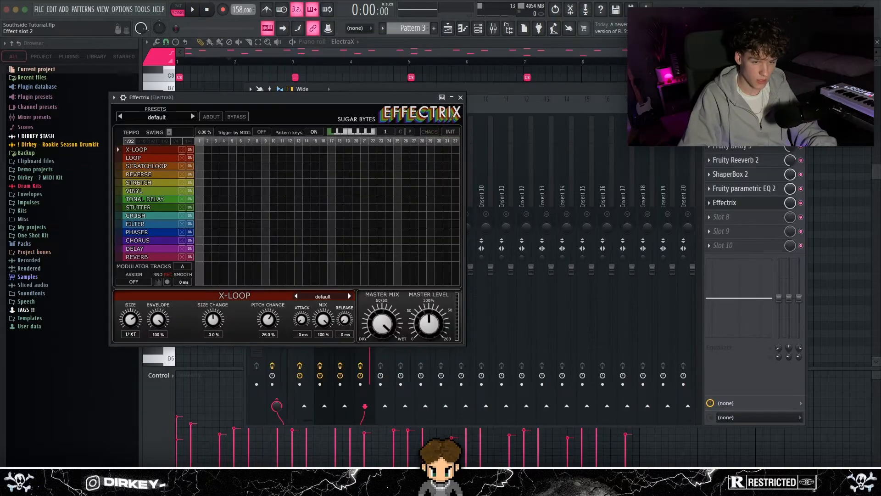
{"action": "left_click", "coordinate": [731, 132]}
{"action": "left_click_drag", "start_coordinate": [313, 193], "coordinate": [321, 154]}
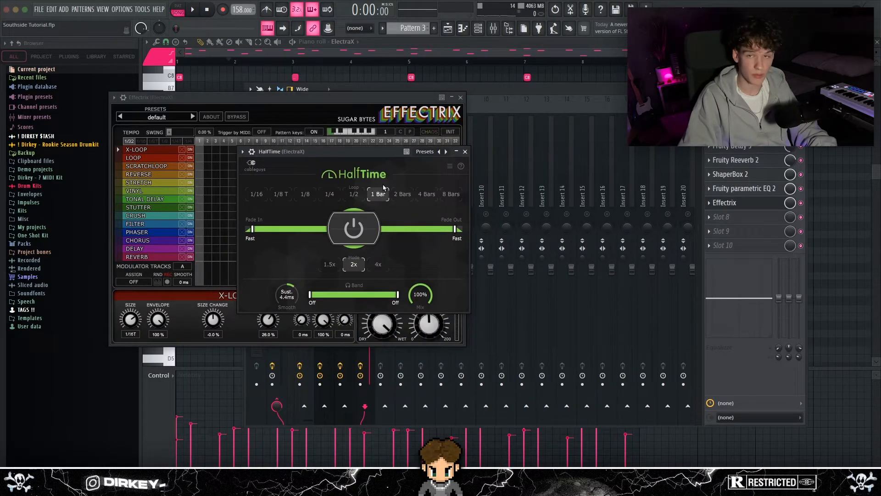
{"action": "left_click", "coordinate": [465, 151]}
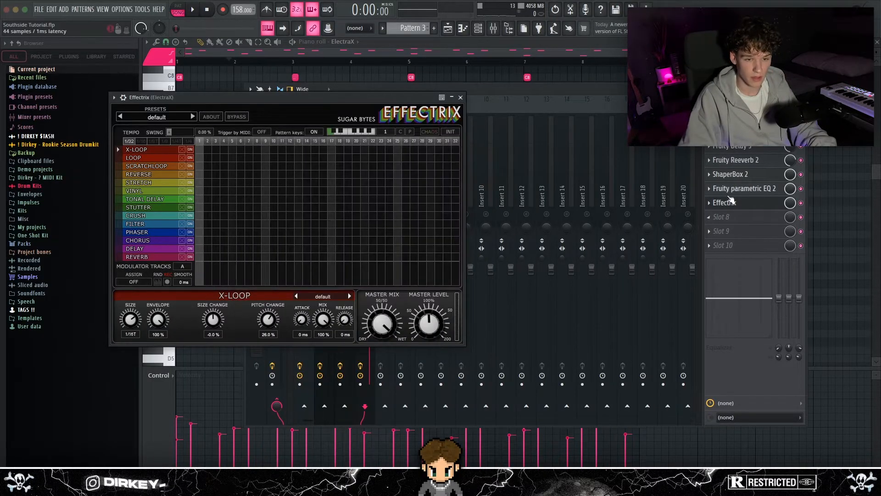
{"action": "scroll", "coordinate": [728, 205], "scroll_direction": "up", "scroll_amount": 4}
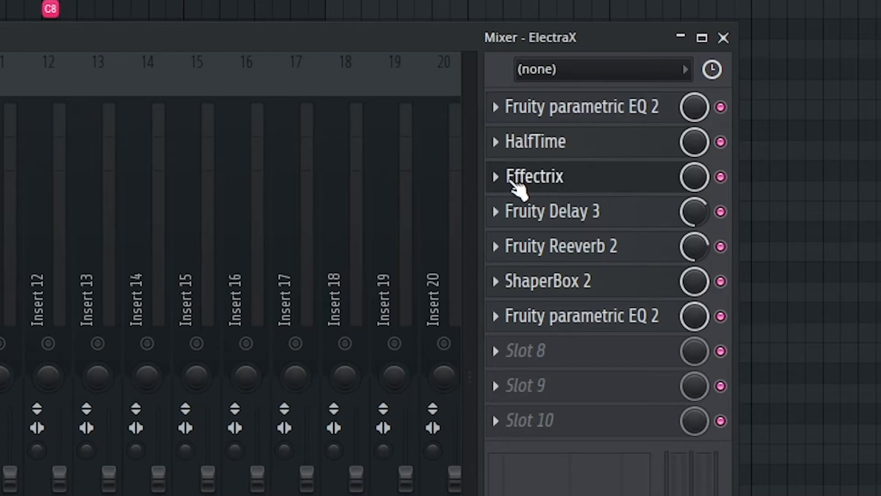
Apply Effectrix's Reverse to steps 17 to 32 with 6 ms attack, 63% mix and 2 ms release
{"action": "left_click", "coordinate": [512, 182]}
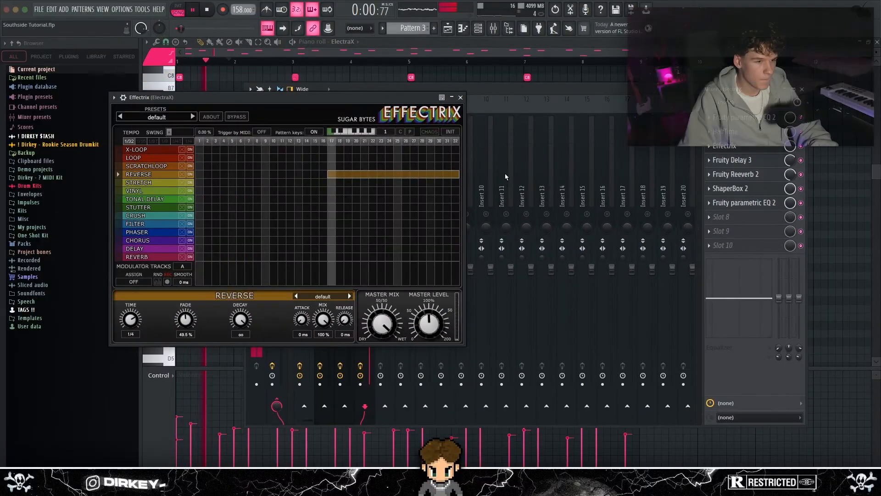
{"action": "left_click_drag", "start_coordinate": [323, 319], "coordinate": [322, 353]}
{"action": "left_click_drag", "start_coordinate": [301, 320], "coordinate": [345, 314]}
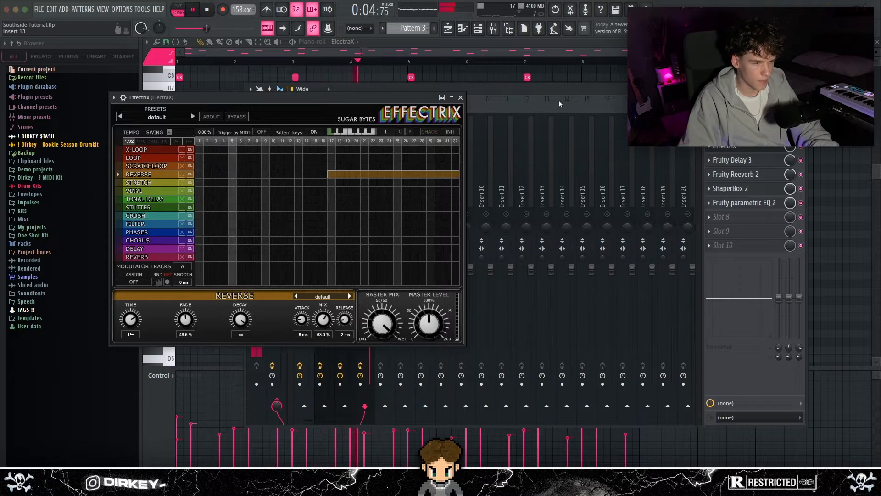
{"action": "left_click", "coordinate": [760, 148]}
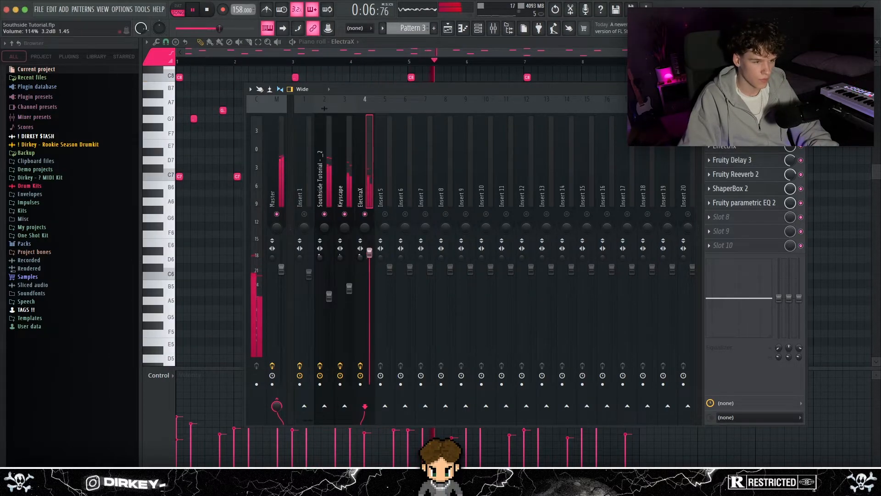
Lower the ElectraX mixer track's volume to 111% (2.4 dB) while all the layers play and return to the playlist
{"action": "left_click", "coordinate": [328, 196]}
{"action": "left_click", "coordinate": [371, 249]}
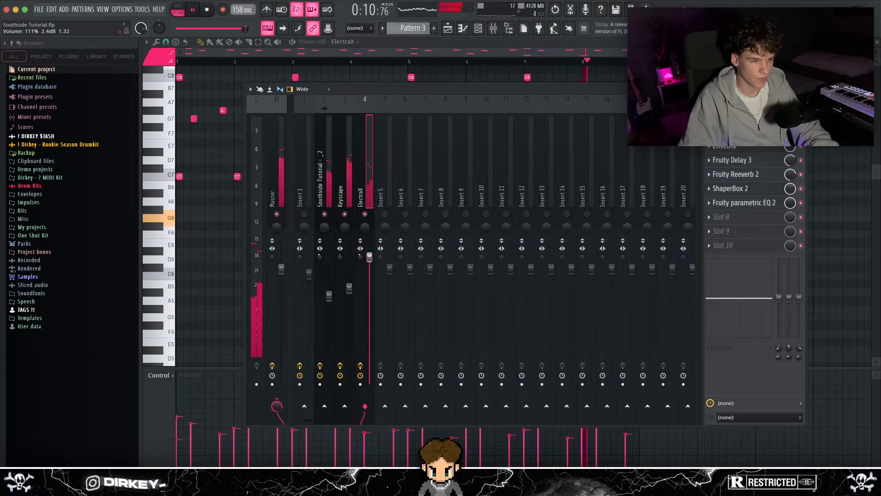
{"action": "key", "text": "F9"}
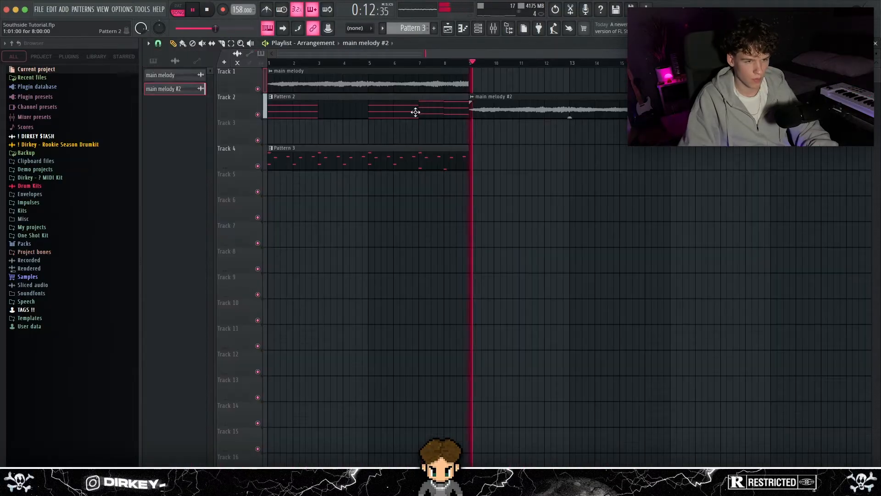
Move Pattern 2 to Track 3 and Pattern 3 to Track 5, and repeat Pattern 2 from bar 9
{"action": "left_click", "coordinate": [415, 112]}
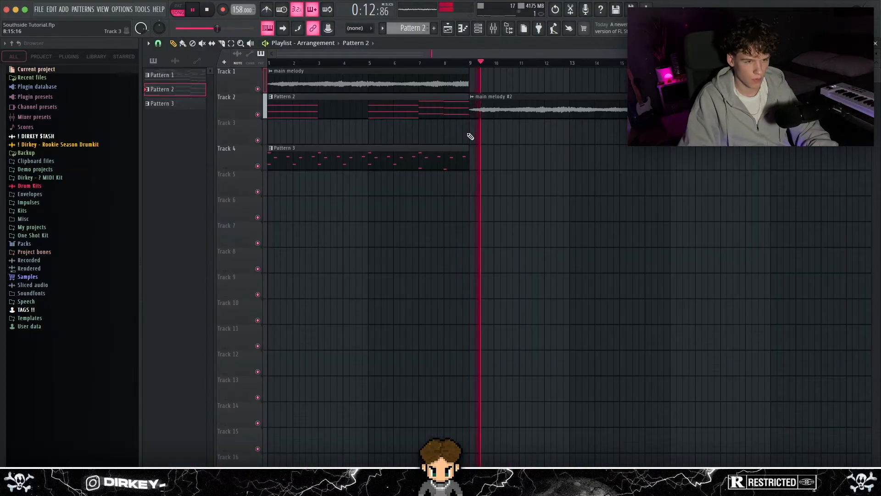
{"action": "left_click", "coordinate": [472, 133]}
{"action": "left_click", "coordinate": [512, 199]}
{"action": "right_click", "coordinate": [517, 199]}
{"action": "left_click_drag", "start_coordinate": [446, 112], "coordinate": [439, 174]}
{"action": "left_click", "coordinate": [638, 202]}
{"action": "right_click", "coordinate": [638, 203]}
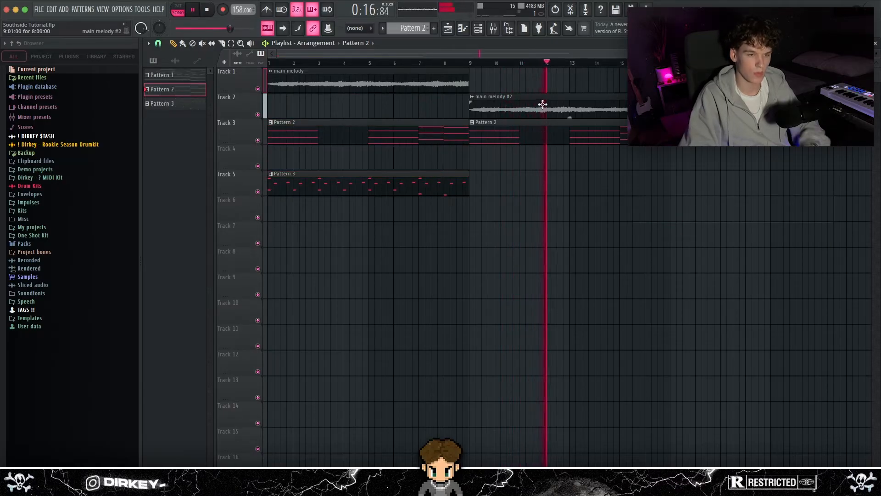
Recolor the main melody #2 clip to a light yellow-green
{"action": "right_click", "coordinate": [471, 100]}
{"action": "left_click", "coordinate": [505, 148]}
{"action": "left_click", "coordinate": [577, 195]}
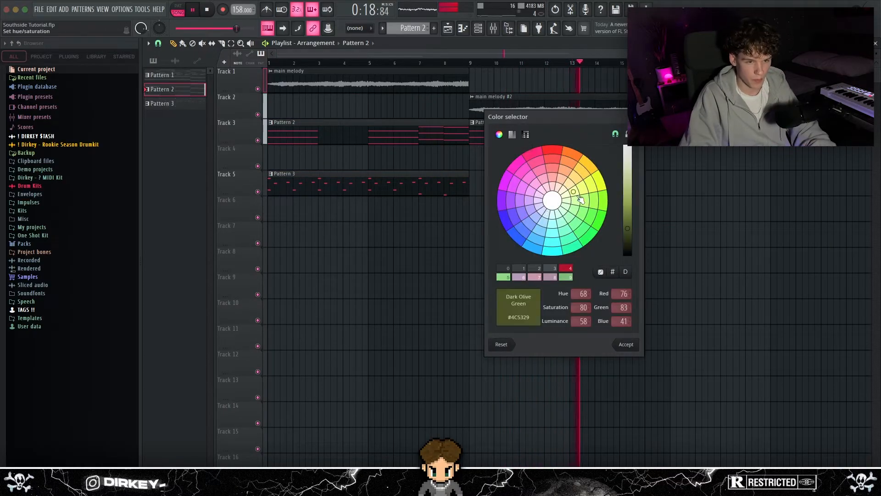
{"action": "left_click", "coordinate": [627, 189]}
{"action": "left_click", "coordinate": [626, 344]}
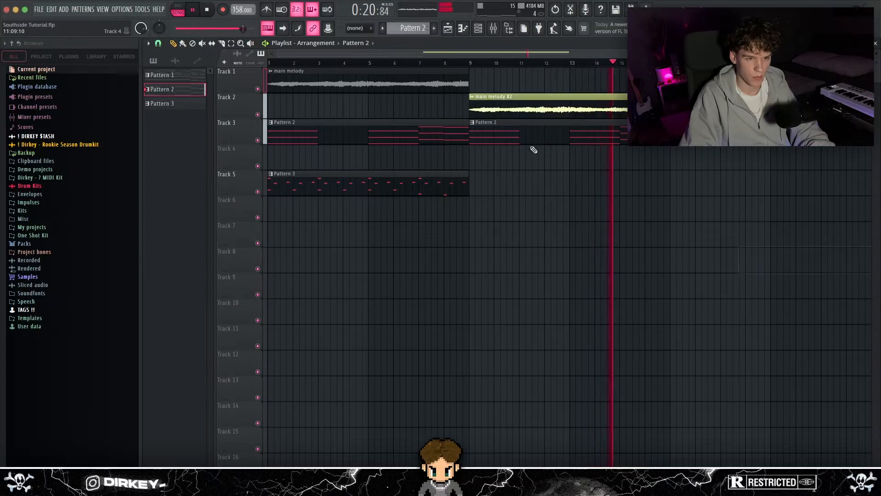
Open the main melody #2 clip's settings and check its pitch and mixer track assignment
{"action": "scroll", "coordinate": [479, 94], "scroll_direction": "down", "scroll_amount": 2}
{"action": "double_click", "coordinate": [472, 102]}
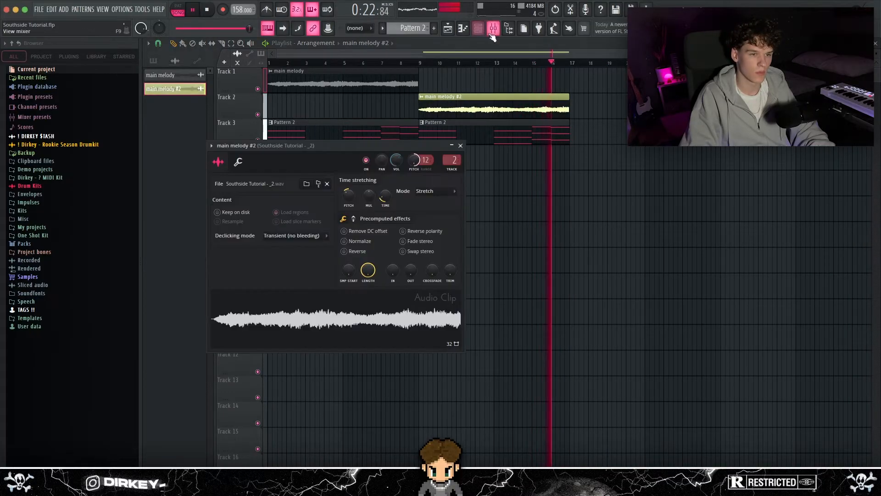
{"action": "left_click", "coordinate": [493, 31]}
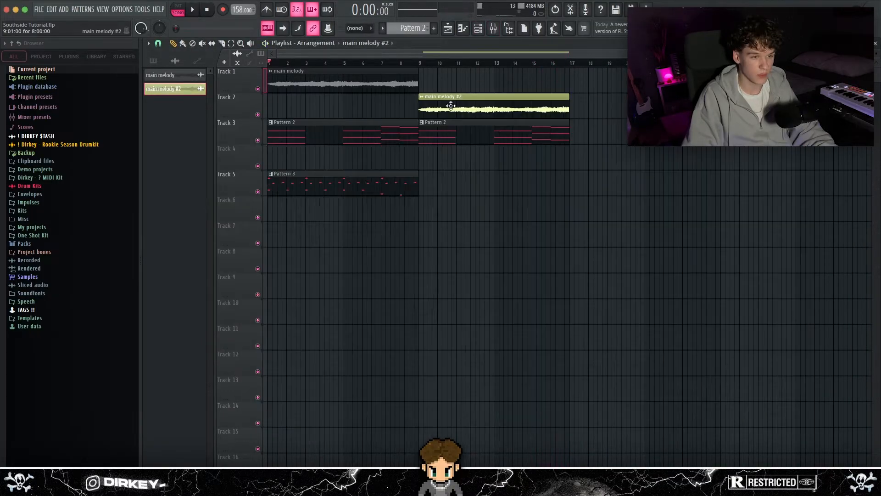
{"action": "double_click", "coordinate": [450, 103]}
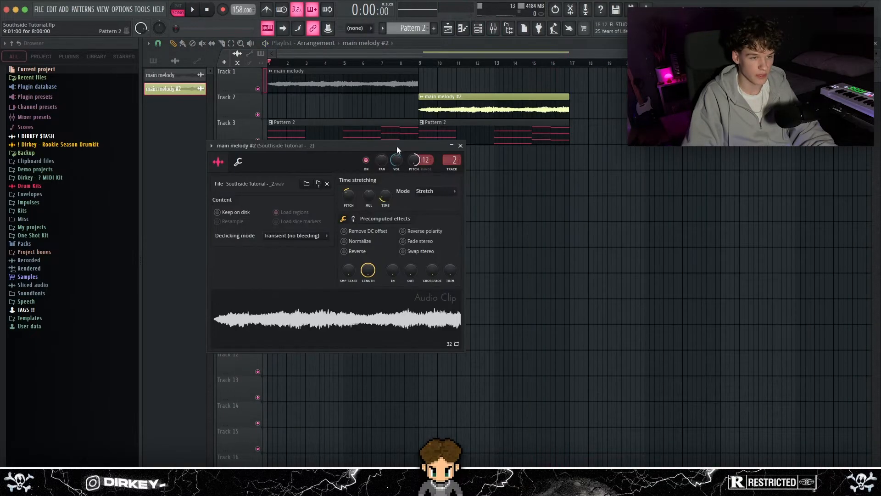
{"action": "left_click_drag", "start_coordinate": [397, 146], "coordinate": [504, 149]}
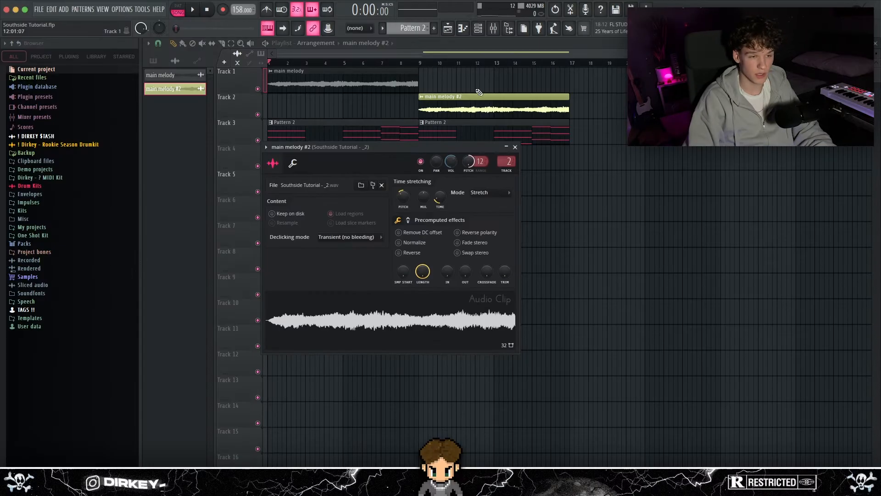
{"action": "left_click", "coordinate": [478, 97], "text": "ctrl"}
{"action": "left_click", "coordinate": [467, 84], "text": "ctrl"}
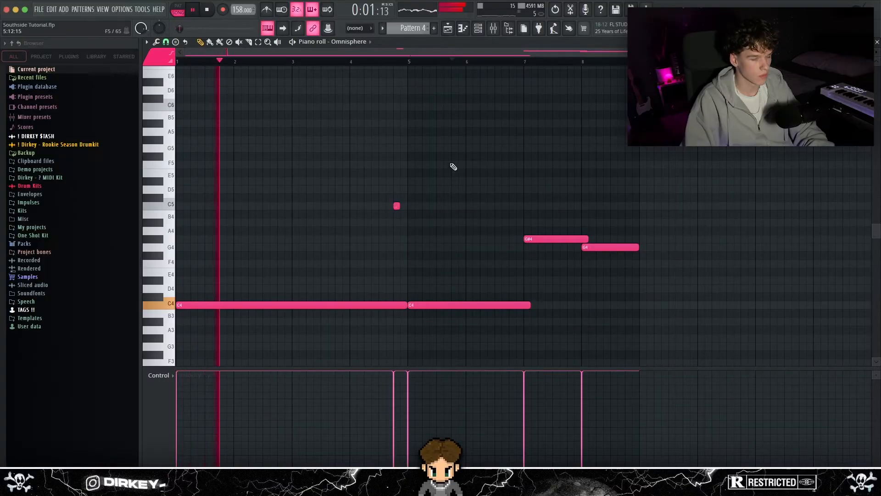
Add short accent notes to the Omnisphere bass line, a G#5 before bar 8 and a G5 near bar 8's end
{"action": "left_click", "coordinate": [571, 139]}
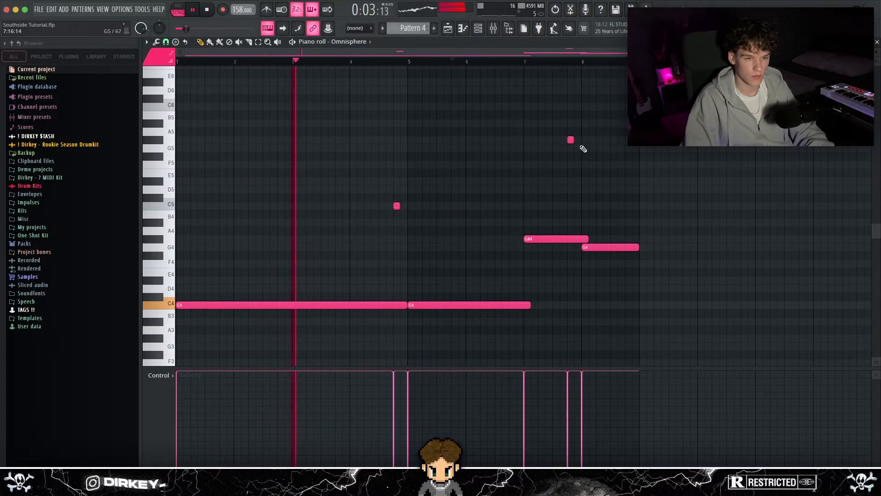
{"action": "left_click_drag", "start_coordinate": [577, 129], "coordinate": [546, 148]}
{"action": "left_click", "coordinate": [627, 148]}
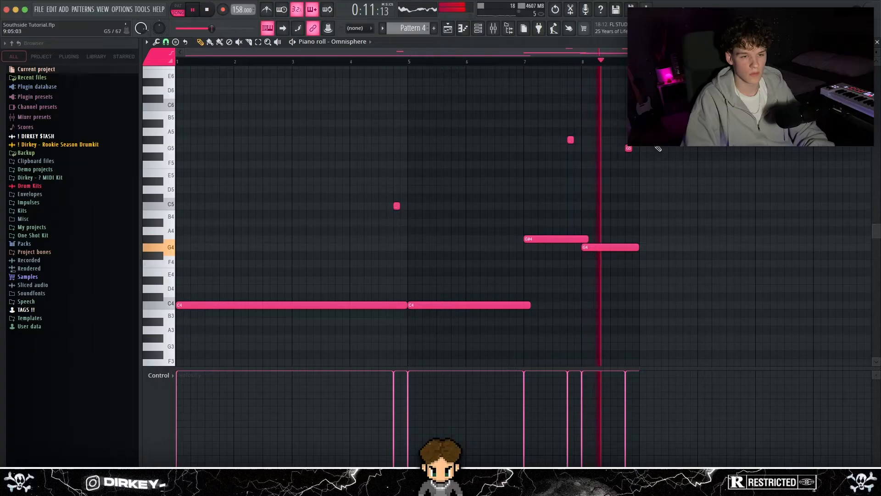
{"action": "key", "text": "space"}
Open Omnisphere from the channel rack and examine layer A of the Growler Moog Bass patch
{"action": "left_click", "coordinate": [478, 28]}
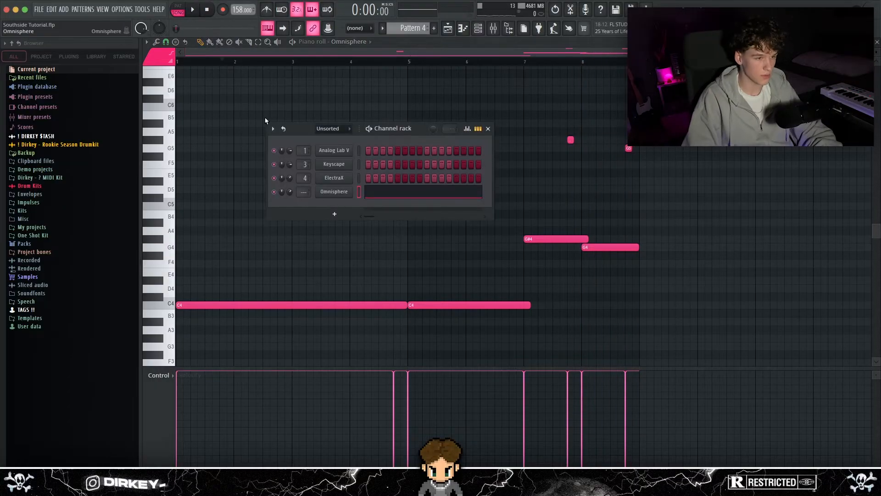
{"action": "left_click", "coordinate": [334, 192]}
{"action": "left_click_drag", "start_coordinate": [284, 251], "coordinate": [340, 104]}
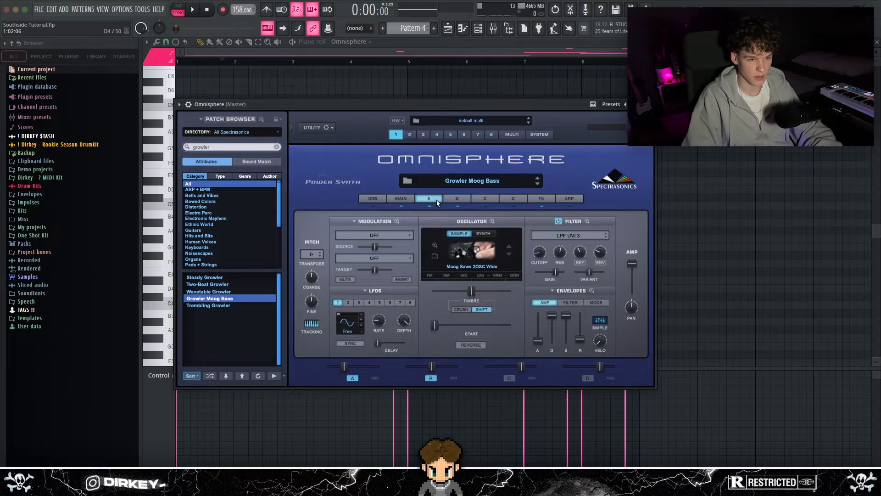
{"action": "key", "text": "Escape"}
{"action": "key", "text": "Escape"}
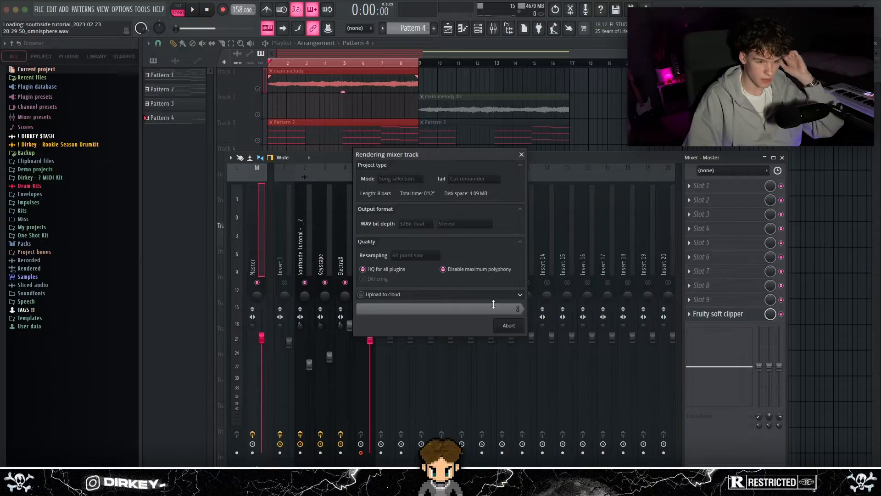
Close the mixer and place the rendered Omnisphere audio clip in the playlist at bar 1
{"action": "left_click", "coordinate": [701, 40]}
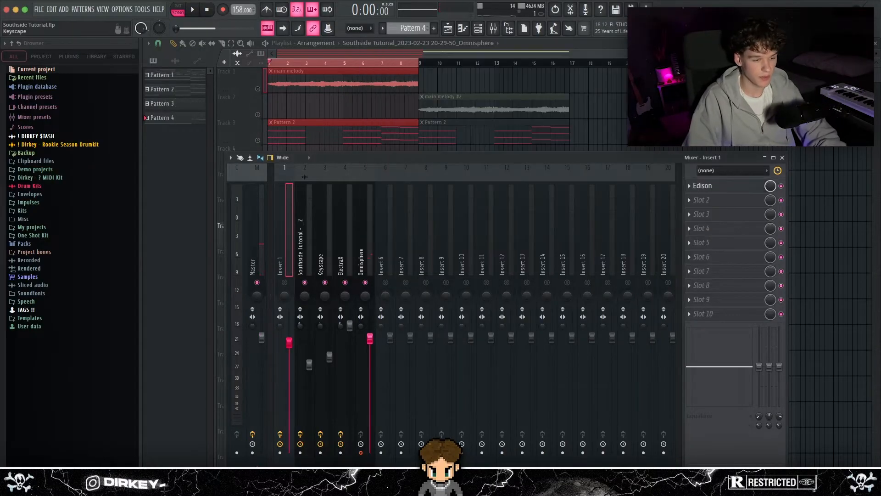
{"action": "key", "text": "F9"}
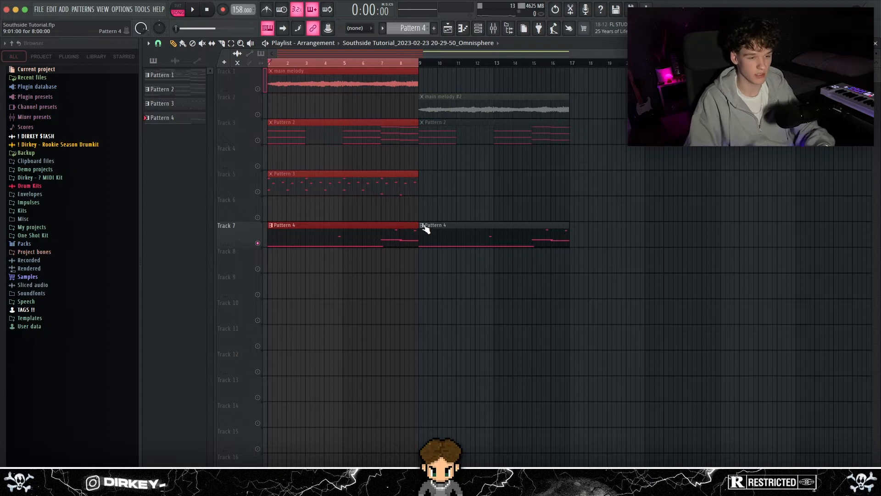
{"action": "left_click", "coordinate": [175, 61]}
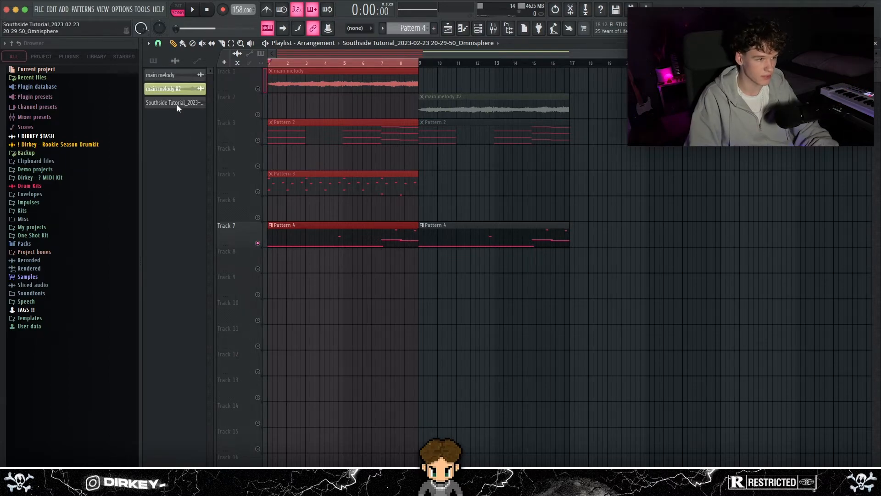
{"action": "left_click", "coordinate": [282, 278]}
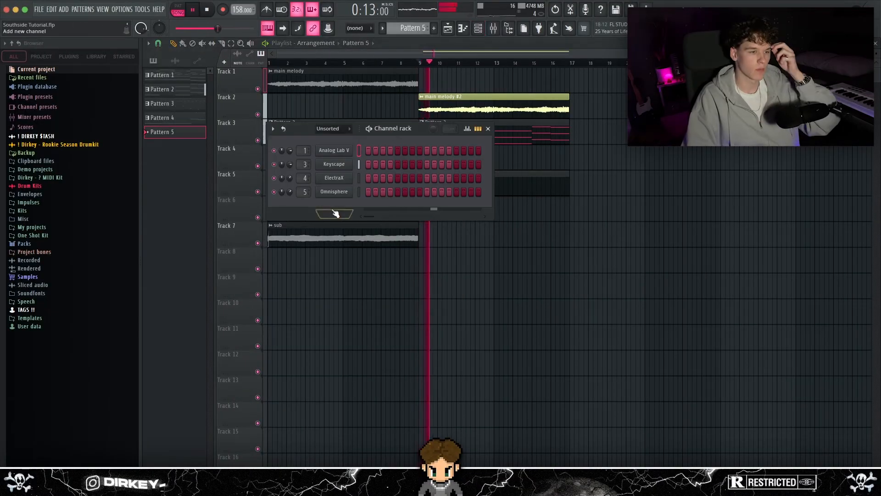
Add an Xpand!2 channel and load the +01 Celeste preset from the 19 Mallets category
{"action": "left_click", "coordinate": [323, 212]}
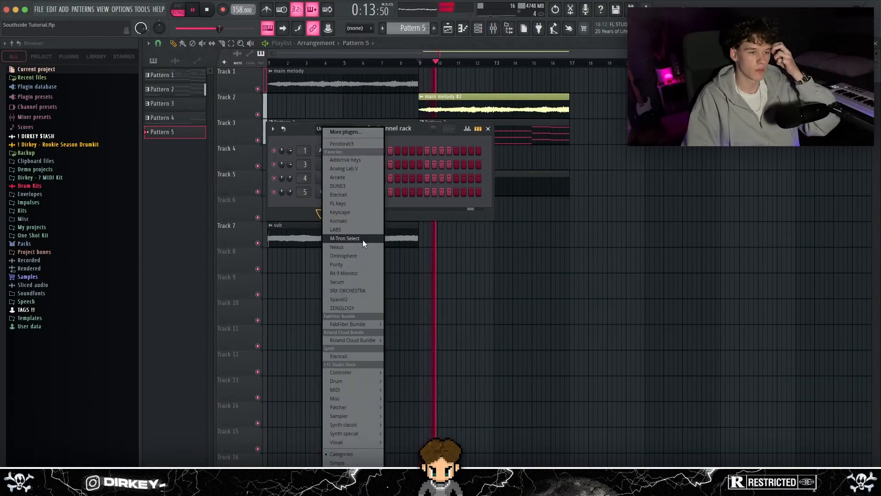
{"action": "left_click", "coordinate": [341, 299]}
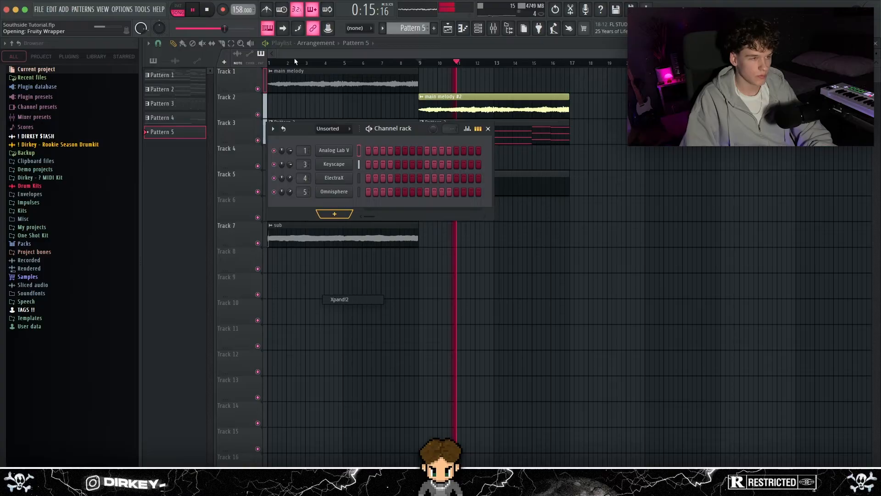
{"action": "left_click_drag", "start_coordinate": [192, 41], "coordinate": [383, 77]}
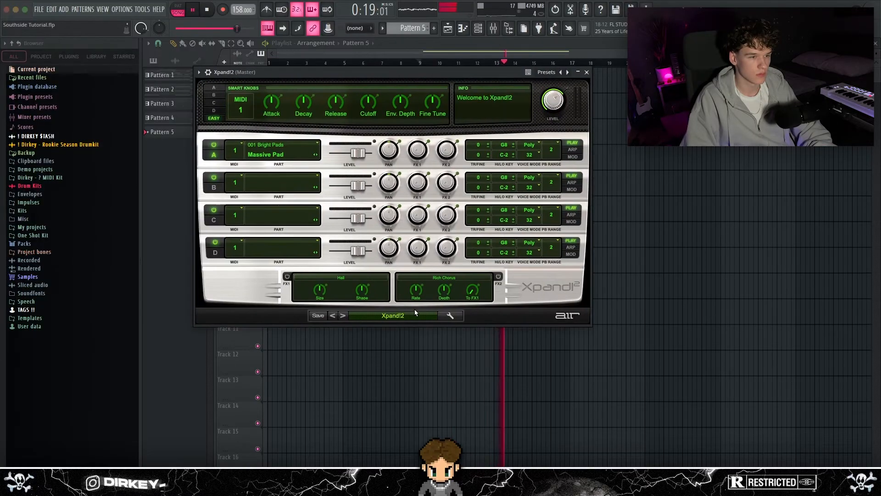
{"action": "left_click", "coordinate": [403, 320]}
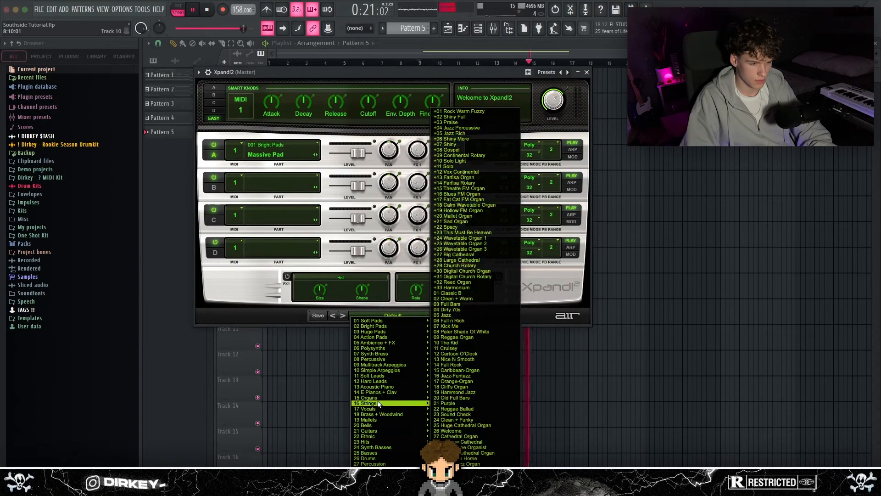
{"action": "mouse_move", "coordinate": [373, 422]}
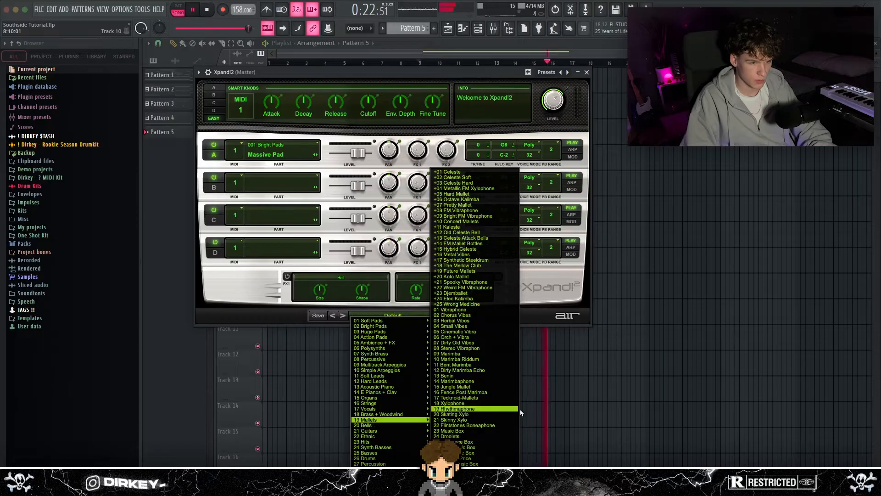
{"action": "left_click", "coordinate": [452, 172]}
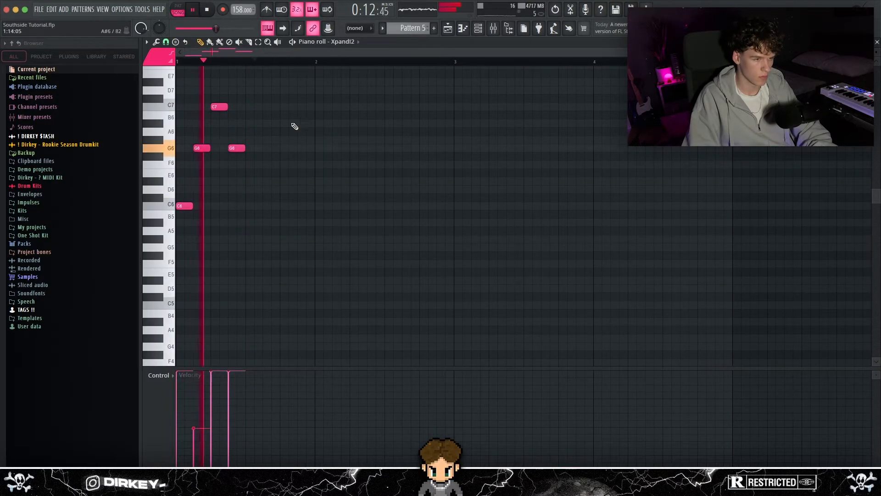
Complete the one-bar celeste phrase with G#6 and G6 at bar 1's end, and raise the G#6 note's velocity
{"action": "key", "text": "space"}
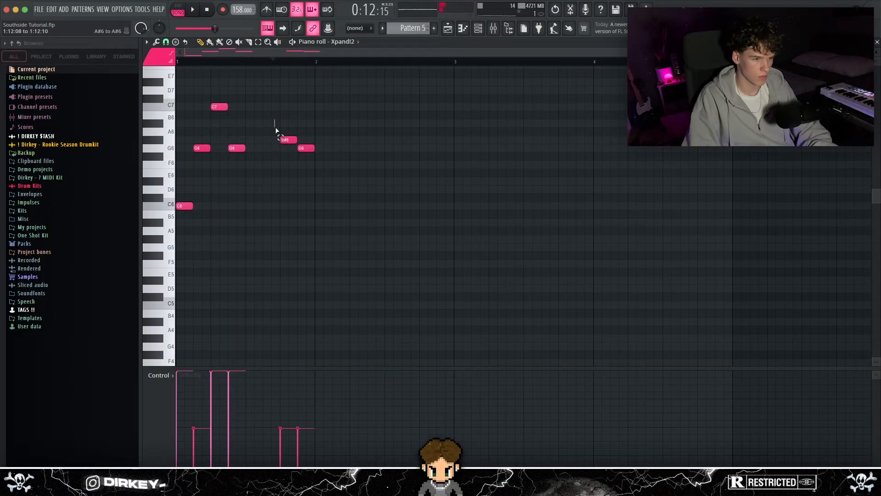
{"action": "left_click_drag", "start_coordinate": [276, 130], "coordinate": [328, 145]}
{"action": "key", "text": "space"}
{"action": "left_click_drag", "start_coordinate": [281, 421], "coordinate": [281, 396]}
{"action": "left_click", "coordinate": [300, 431]}
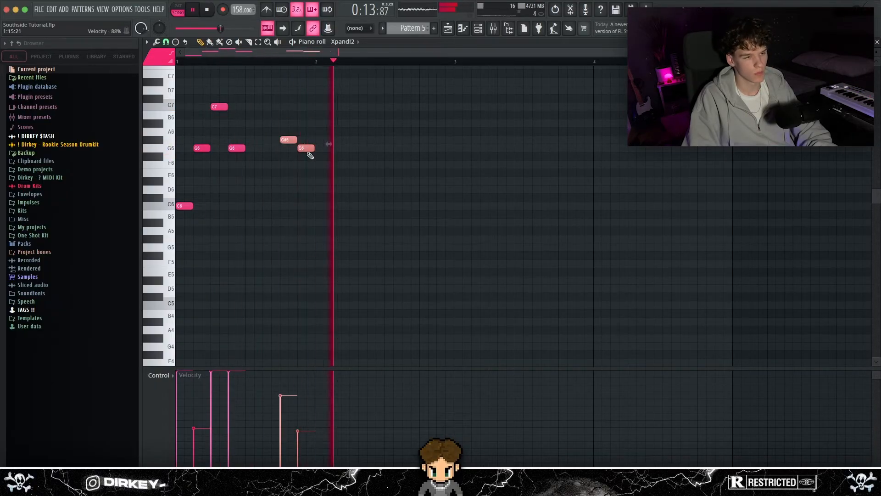
Duplicate the one-bar celeste phrase into bar 2 and delete the copy's opening C6 and first G6 notes
{"action": "left_click_drag", "start_coordinate": [317, 64], "coordinate": [178, 64]}
{"action": "key", "text": "super+b"}
{"action": "key", "text": "space"}
{"action": "left_click", "coordinate": [323, 204], "text": "super"}
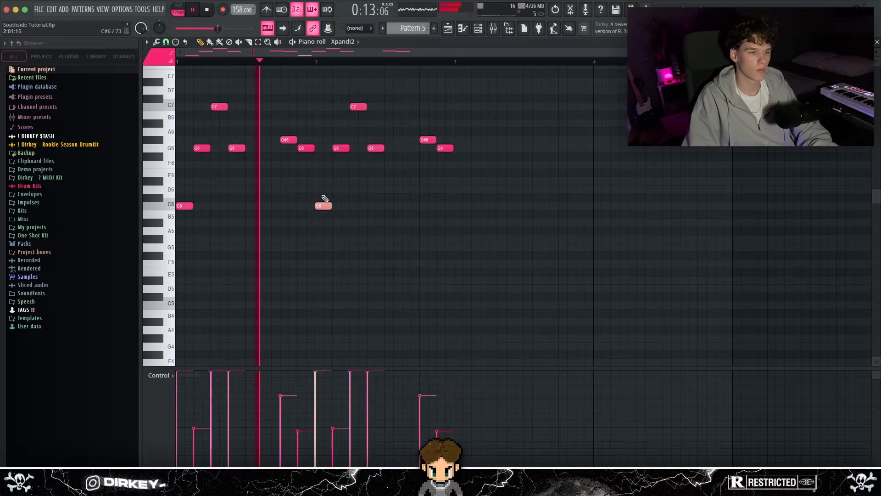
{"action": "right_click", "coordinate": [323, 205]}
{"action": "right_click", "coordinate": [345, 148]}
{"action": "scroll", "coordinate": [326, 61], "scroll_direction": "down", "scroll_amount": 1}
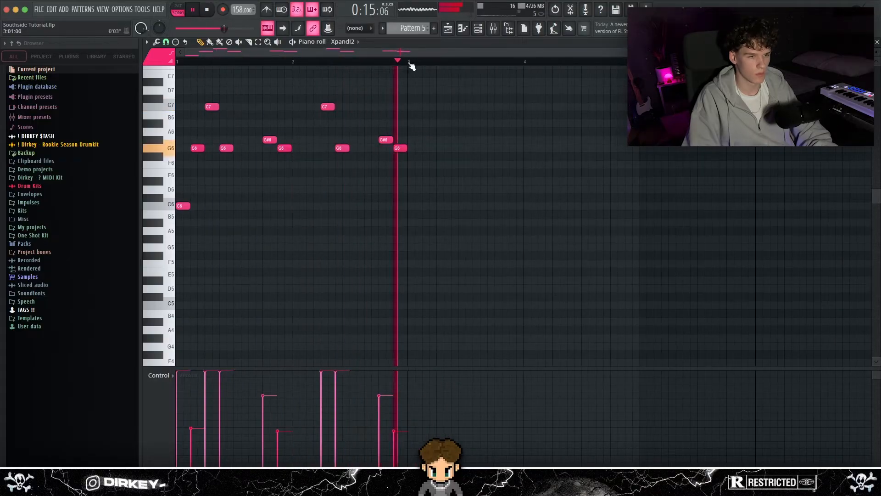
Duplicate the two-bar celeste phrase into bars 3-4 and the resulting four bars into bars 5-8
{"action": "left_click_drag", "start_coordinate": [410, 64], "coordinate": [179, 64]}
{"action": "key", "text": "super+b"}
{"action": "left_click", "coordinate": [321, 74], "text": "super"}
{"action": "scroll", "coordinate": [305, 63], "scroll_direction": "down", "scroll_amount": 2}
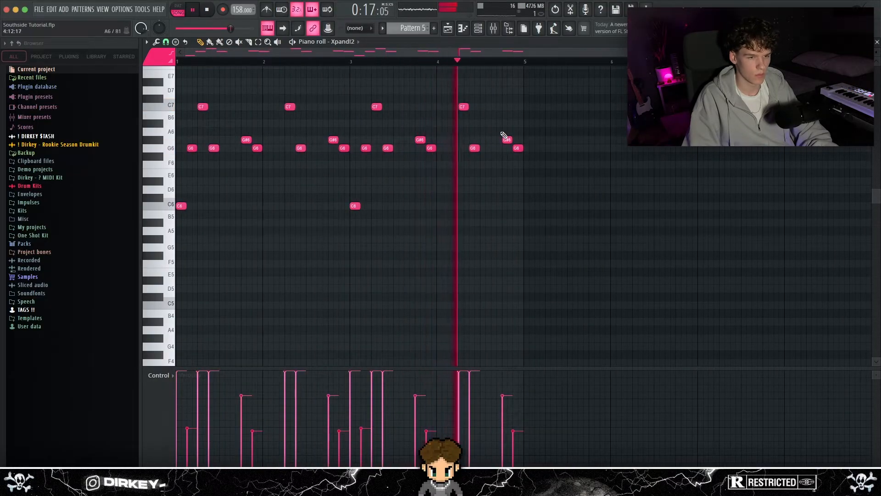
{"action": "left_click_drag", "start_coordinate": [523, 63], "coordinate": [180, 64]}
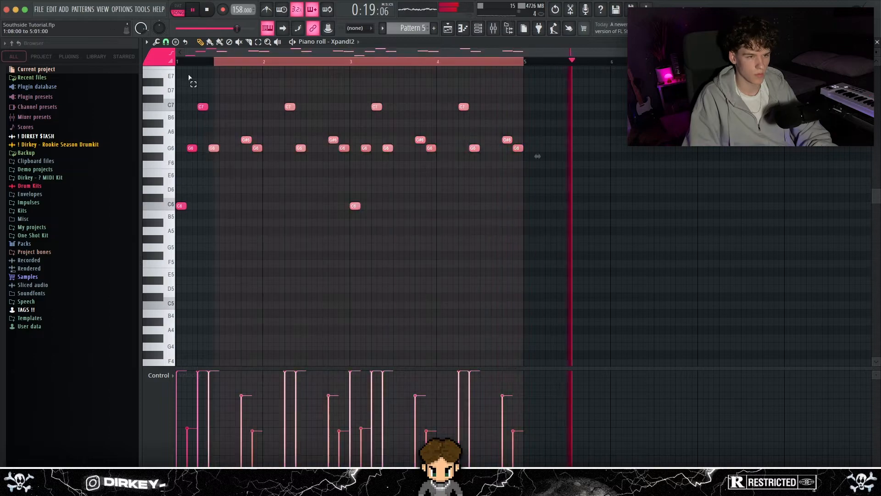
{"action": "key", "text": "super+b"}
{"action": "scroll", "coordinate": [287, 64], "scroll_direction": "down", "scroll_amount": 1}
Select all the celeste notes and randomize their velocities slightly
{"action": "key", "text": "super+a"}
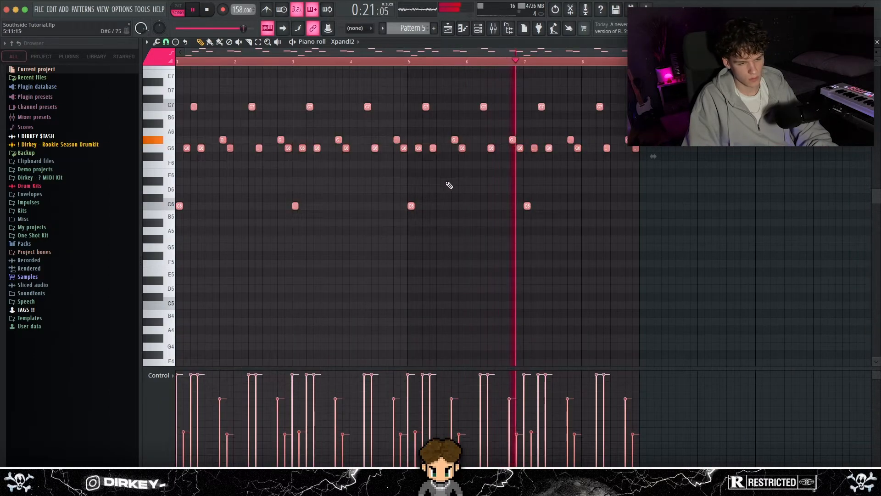
{"action": "key", "text": "alt+r"}
{"action": "left_click", "coordinate": [489, 333]}
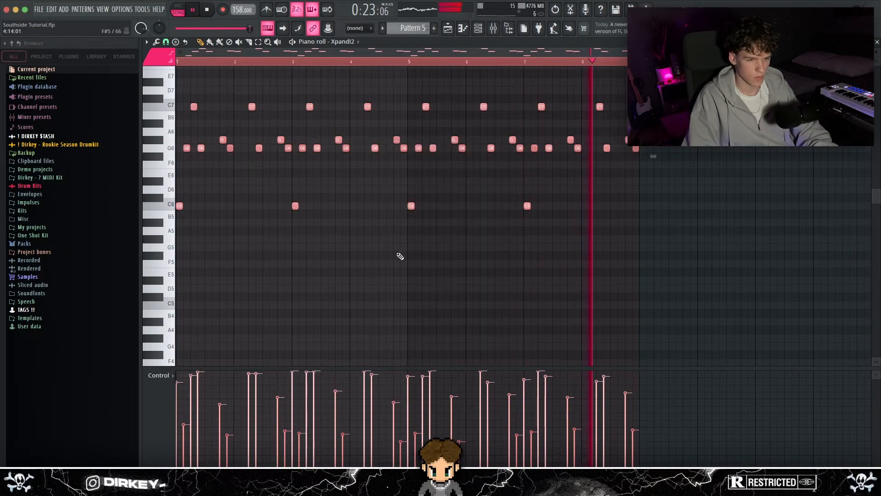
{"action": "scroll", "coordinate": [400, 228], "scroll_direction": "up", "scroll_amount": 2}
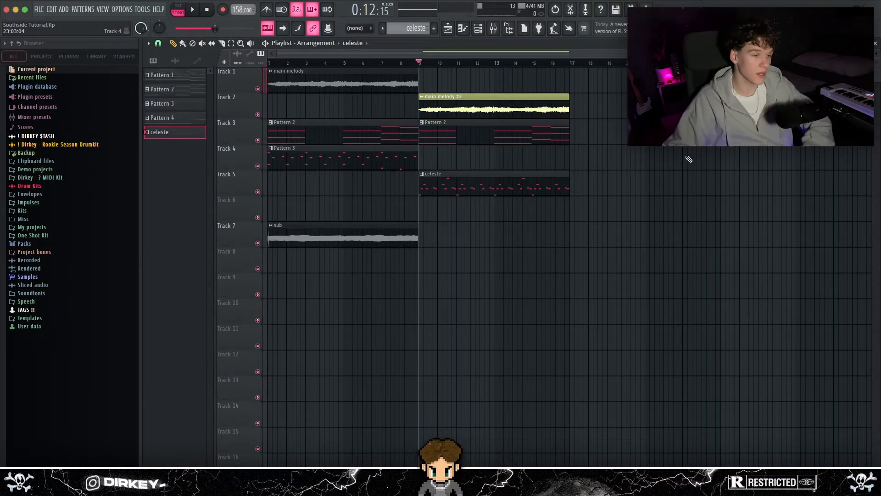
Examine the Xpand!2 mixer track's effects: both Fruity Parametric EQ 2s, Chorus, Delay 3 and Reeverb 2
{"action": "left_click", "coordinate": [494, 29]}
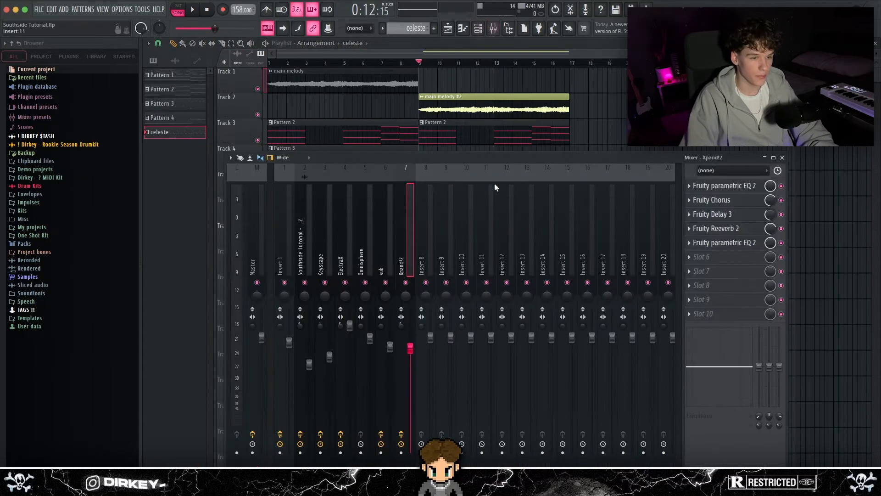
{"action": "left_click", "coordinate": [735, 186]}
{"action": "key", "text": "Escape"}
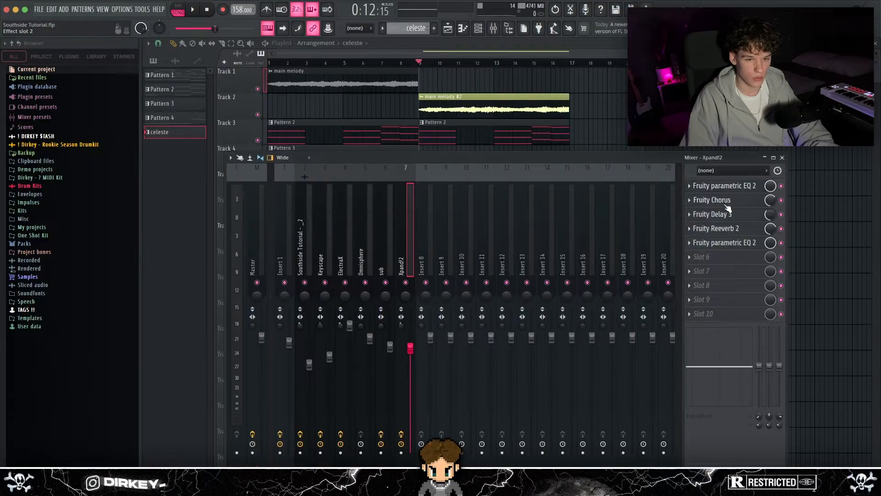
{"action": "left_click", "coordinate": [727, 205]}
{"action": "key", "text": "Escape"}
{"action": "left_click", "coordinate": [744, 215]}
{"action": "key", "text": "Escape"}
{"action": "left_click", "coordinate": [731, 230]}
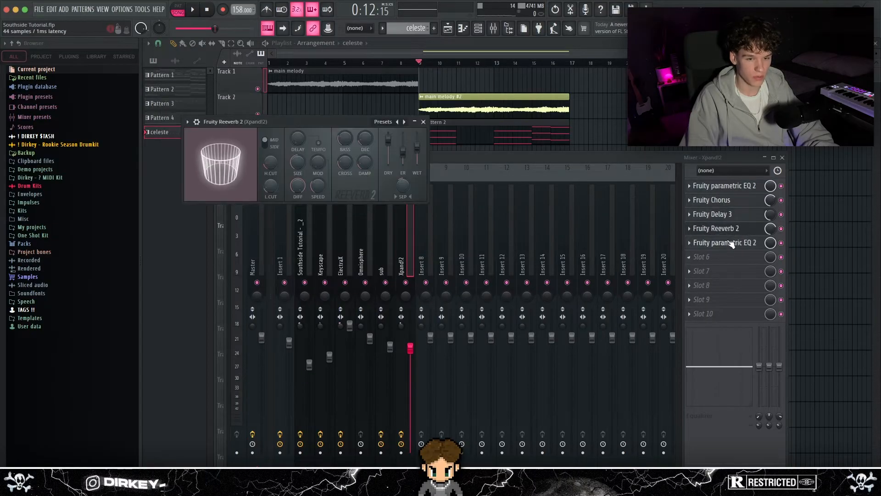
{"action": "key", "text": "Escape"}
{"action": "left_click", "coordinate": [732, 244]}
{"action": "left_click_drag", "start_coordinate": [346, 135], "coordinate": [412, 124]}
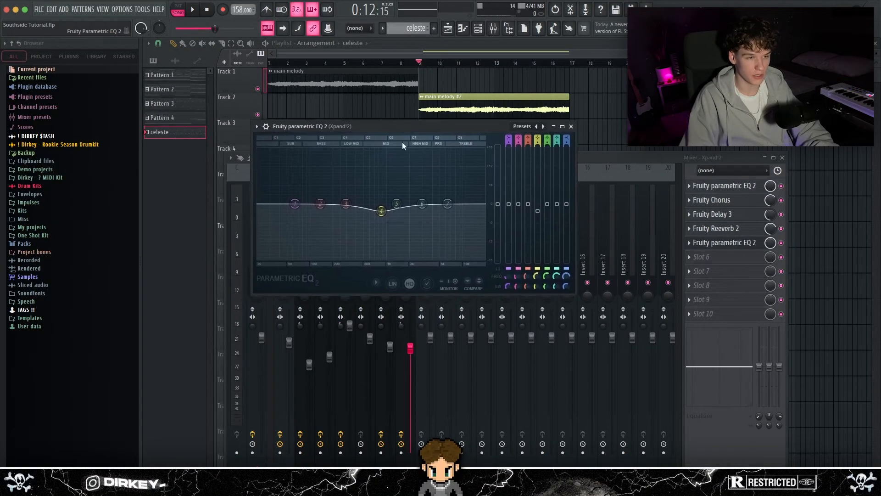
{"action": "key", "text": "Escape"}
{"action": "key", "text": "Escape"}
Play back the section from bar 9 and check the Xpand!2 track's level in the mixer
{"action": "left_click_drag", "start_coordinate": [610, 97], "coordinate": [505, 213], "text": "super"}
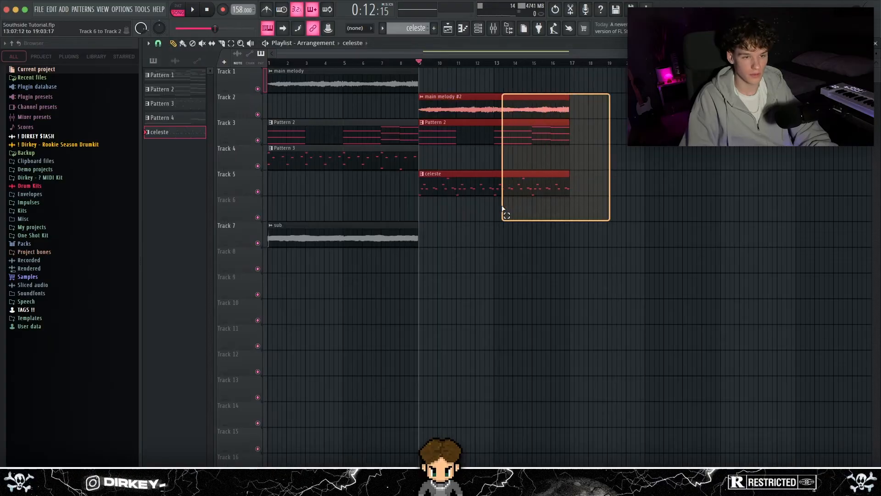
{"action": "left_click", "coordinate": [423, 89], "text": "super"}
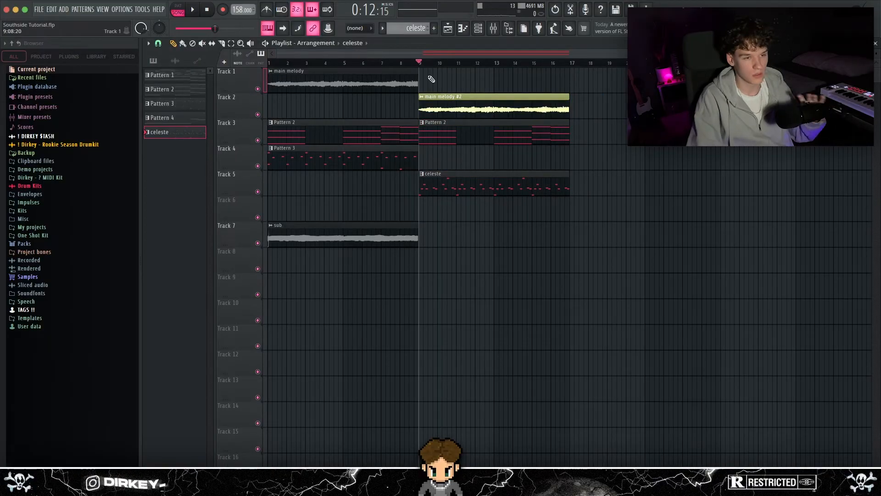
{"action": "key", "text": "space"}
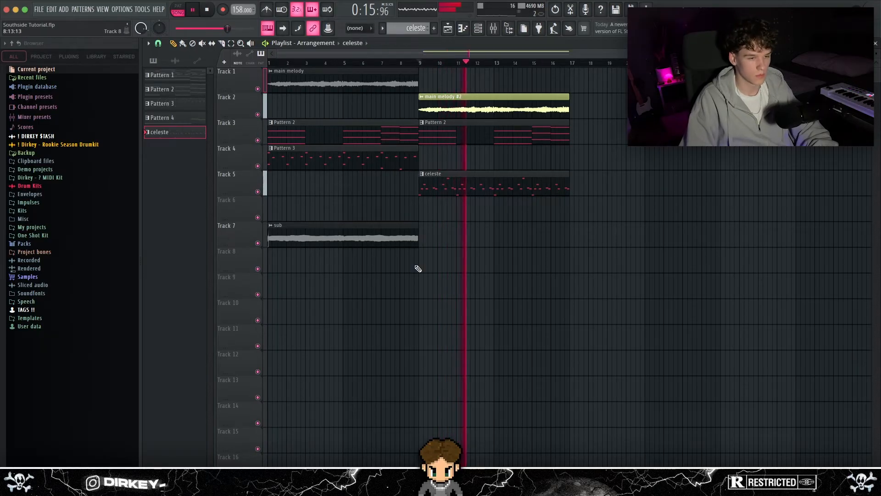
{"action": "key", "text": "F9"}
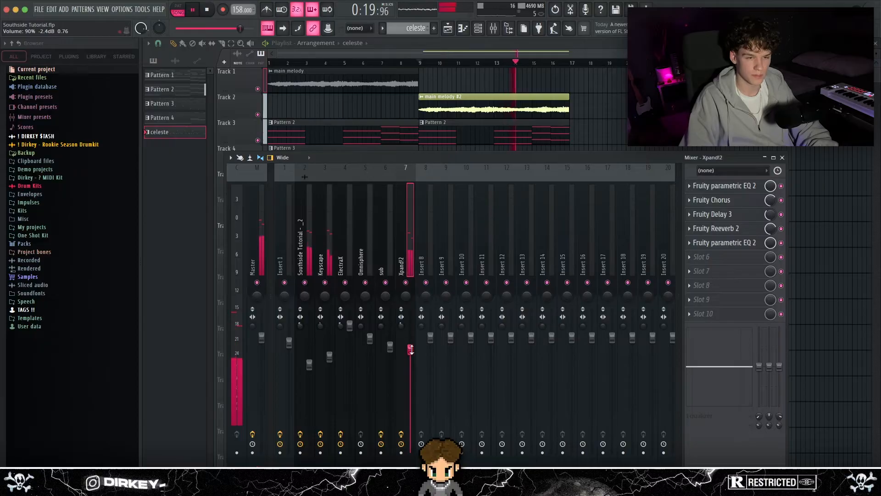
{"action": "key", "text": "F9"}
{"action": "left_click_drag", "start_coordinate": [618, 69], "coordinate": [444, 67]}
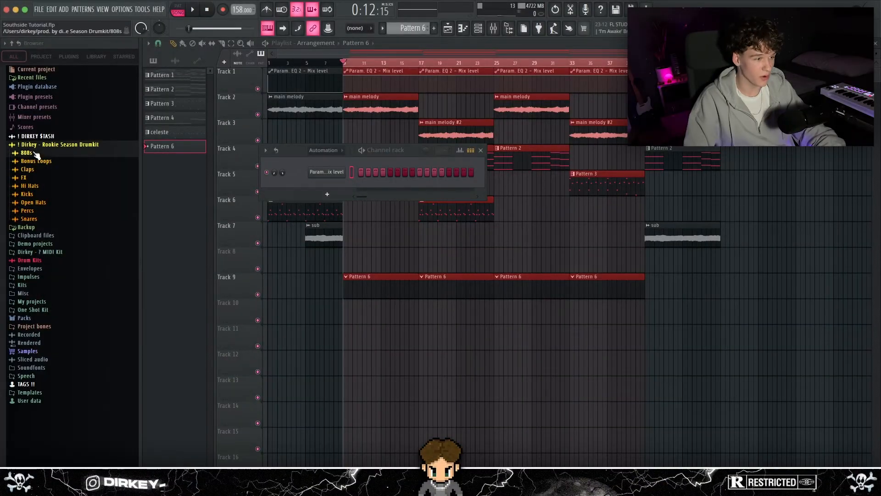
Browse the Rookie Season Drumkit folders from 808s and Bonus Loops through Hi Hats and Kicks to Snares
{"action": "left_click", "coordinate": [27, 158]}
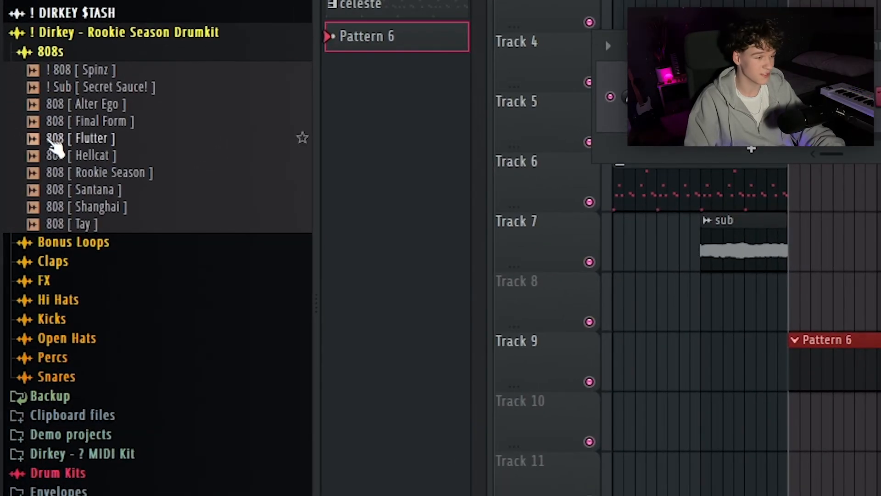
{"action": "scroll", "coordinate": [43, 176], "scroll_direction": "down", "scroll_amount": 1}
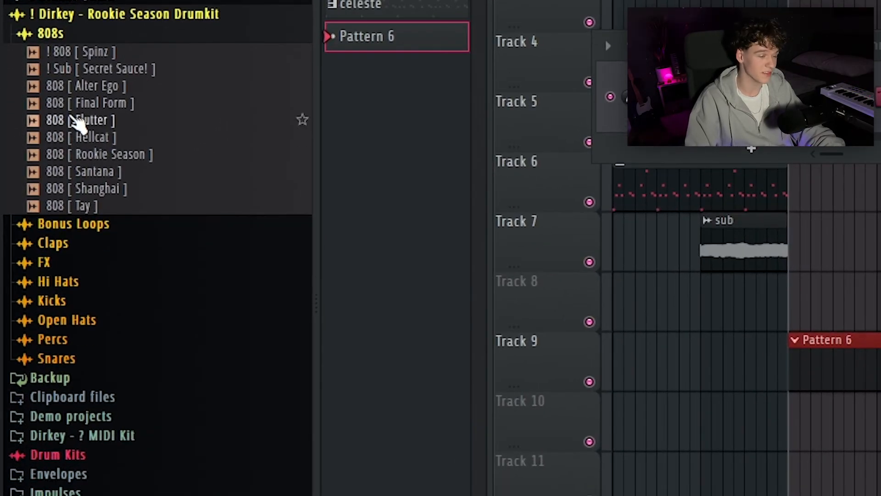
{"action": "left_click", "coordinate": [63, 229]}
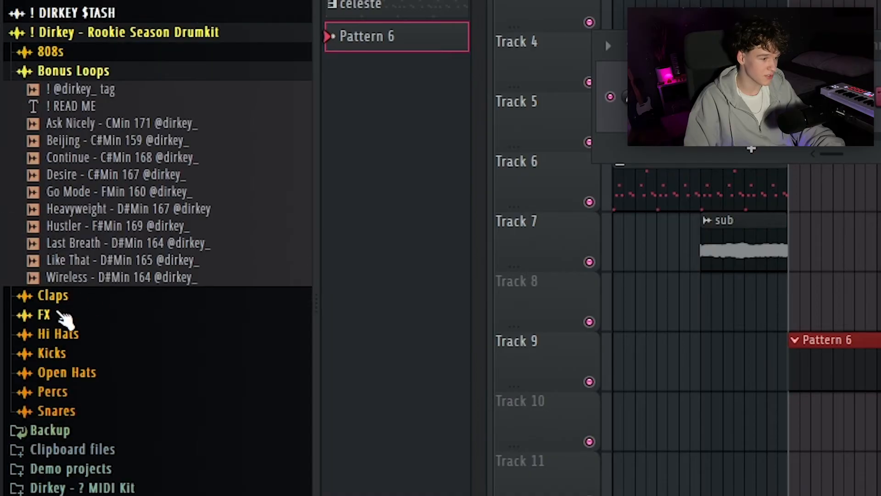
{"action": "left_click", "coordinate": [65, 296]}
{"action": "left_click", "coordinate": [65, 278]}
{"action": "left_click", "coordinate": [64, 282]}
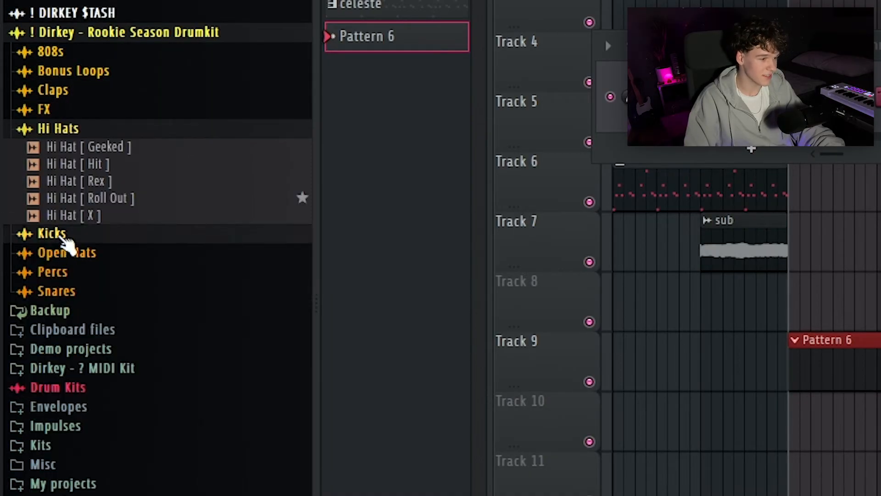
{"action": "left_click", "coordinate": [64, 235]}
{"action": "left_click", "coordinate": [69, 286]}
{"action": "left_click", "coordinate": [65, 306]}
{"action": "left_click", "coordinate": [39, 377]}
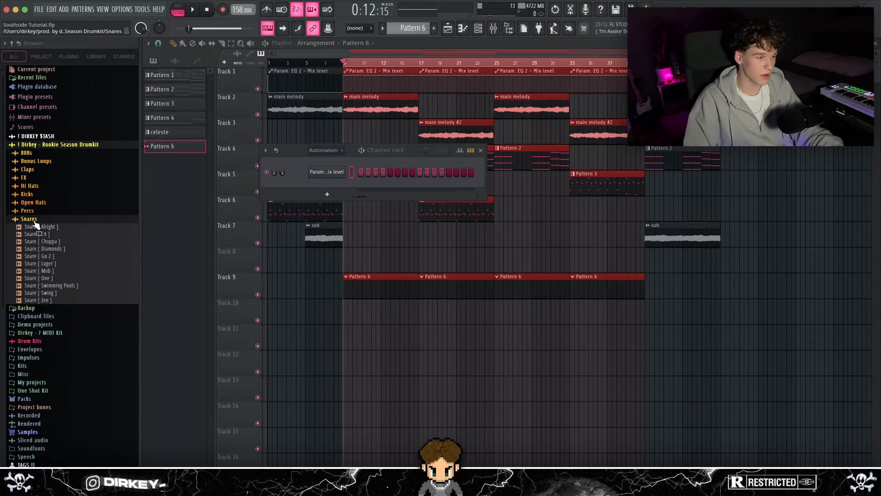
{"action": "left_click", "coordinate": [29, 219]}
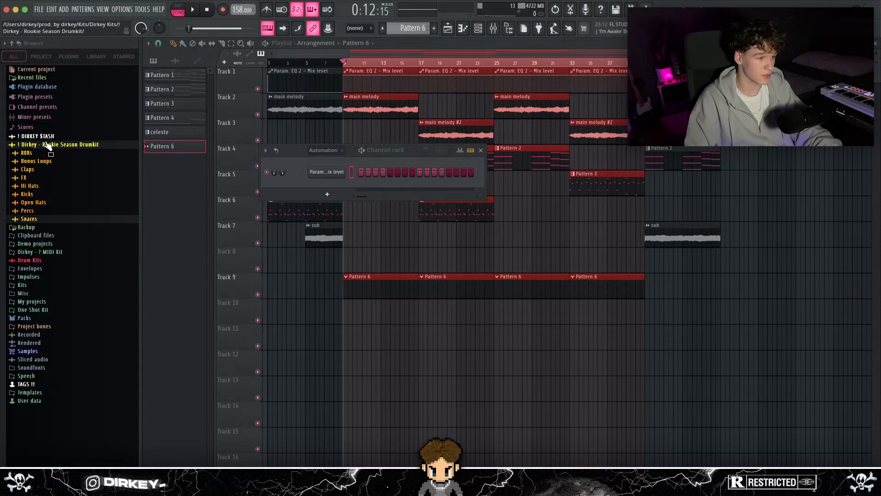
Add the Snare [ Mob ] sample from the drumkit as a new channel and name it snare
{"action": "left_click", "coordinate": [29, 219]}
{"action": "left_click", "coordinate": [42, 256]}
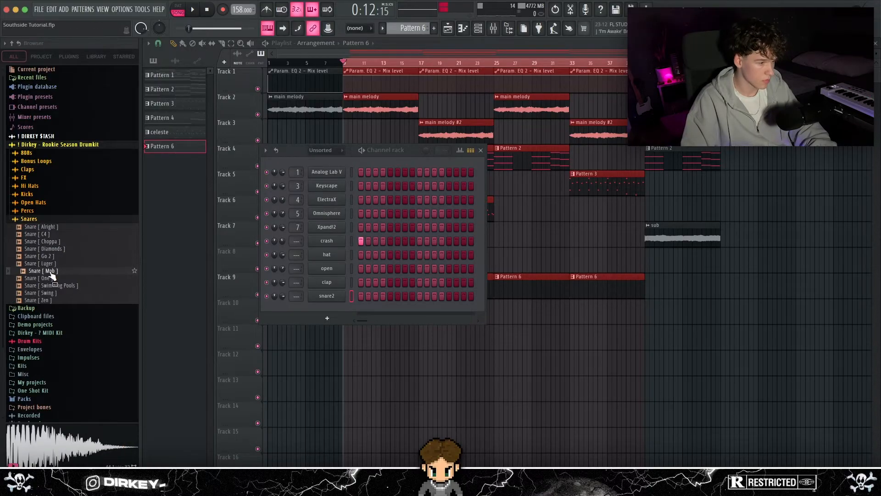
{"action": "left_click_drag", "start_coordinate": [335, 314], "coordinate": [323, 313]}
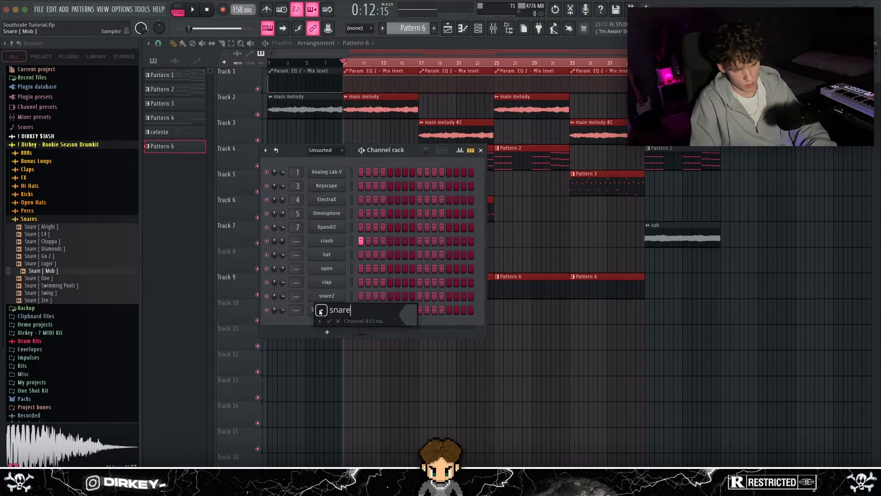
{"action": "key", "text": "Return"}
Place a C5 snare hit on beat 3 of bar 1 and duplicate that bar through bar 7
{"action": "key", "text": "F7"}
{"action": "key", "text": "space"}
{"action": "left_click", "coordinate": [207, 353]}
{"action": "left_click_drag", "start_coordinate": [238, 61], "coordinate": [66, 57]}
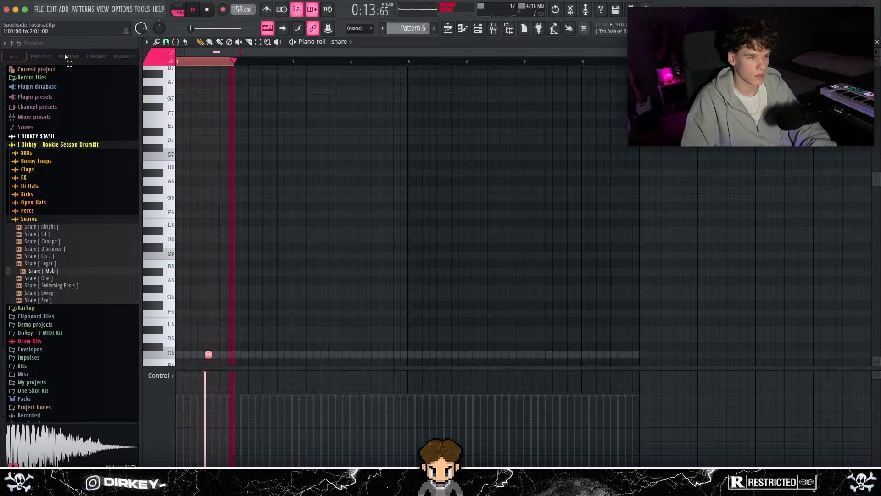
{"action": "key", "text": "ctrl+b"}
{"action": "key", "text": "ctrl+b"}
{"action": "key", "text": "ctrl+b"}
{"action": "key", "text": "ctrl+b"}
{"action": "key", "text": "ctrl+b"}
{"action": "key", "text": "ctrl+b"}
Add an extra C5 snare hit near bar 4's end, plus hits on beat 3 and near the end of bar 8
{"action": "left_click_drag", "start_coordinate": [418, 368], "coordinate": [419, 364]}
{"action": "scroll", "coordinate": [422, 263], "scroll_direction": "down", "scroll_amount": 5}
{"action": "key", "text": "ctrl+d"}
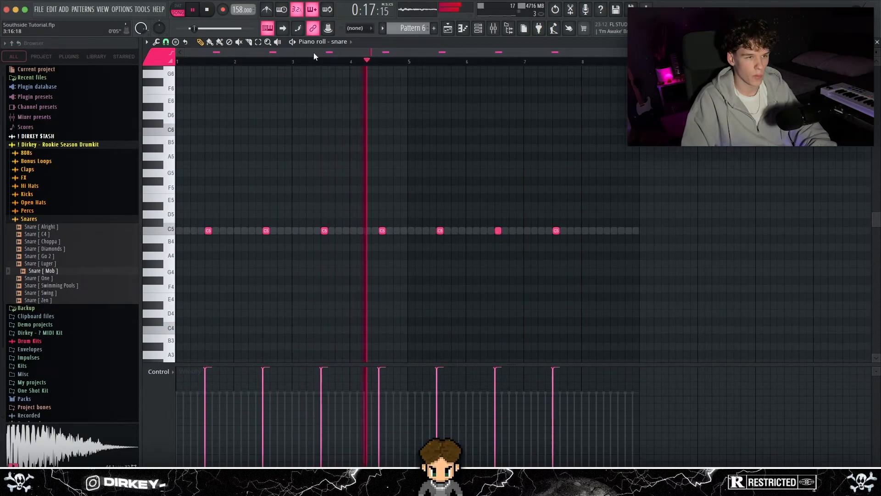
{"action": "left_click", "coordinate": [404, 231]}
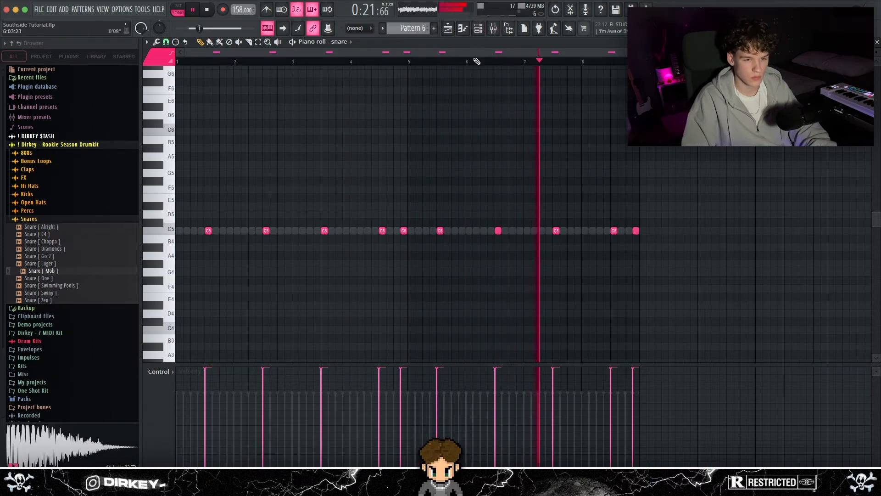
Place C5 open hat hits on beat 2 of bar 1 and beat 3 of bar 4, and duplicate the four-bar phrase into bars 5 to 8
{"action": "left_click", "coordinate": [476, 29]}
{"action": "right_click", "coordinate": [339, 288]}
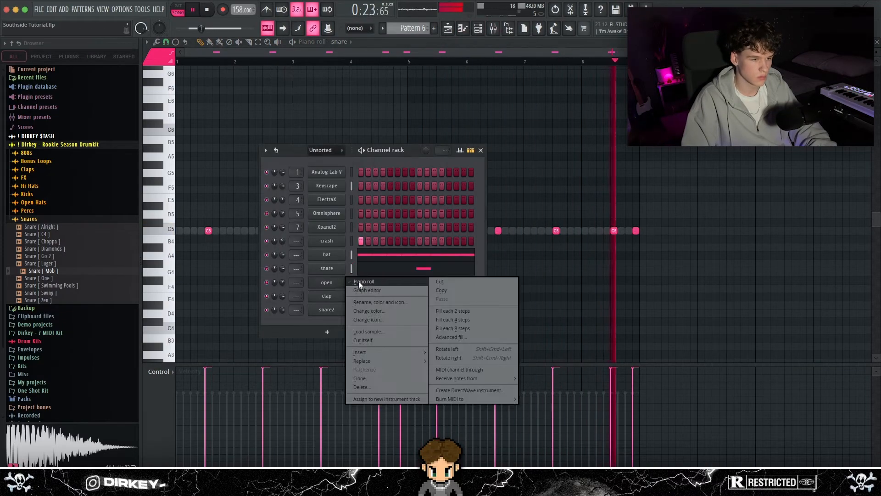
{"action": "left_click", "coordinate": [360, 283]}
{"action": "left_click", "coordinate": [193, 230]}
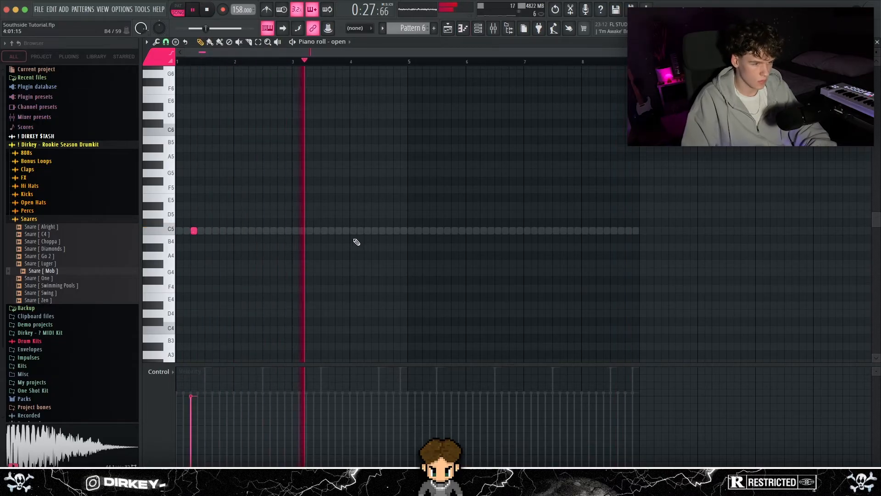
{"action": "left_click", "coordinate": [380, 231]}
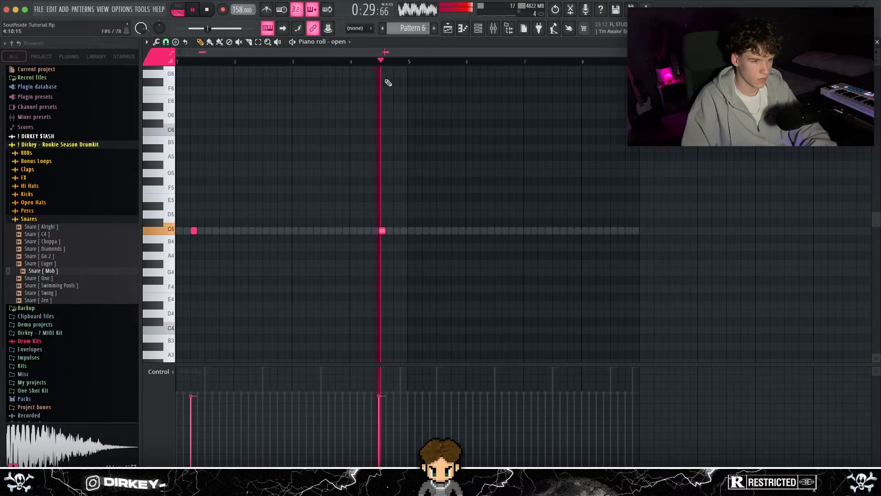
{"action": "left_click_drag", "start_coordinate": [405, 62], "coordinate": [178, 64]}
{"action": "key", "text": "super+b"}
{"action": "key", "text": "super+d"}
Add snare2 hits on C5 at the end of bar 3 and early in bar 4, and duplicate the four-bar phrase into bars 5 to 8
{"action": "left_click", "coordinate": [478, 28]}
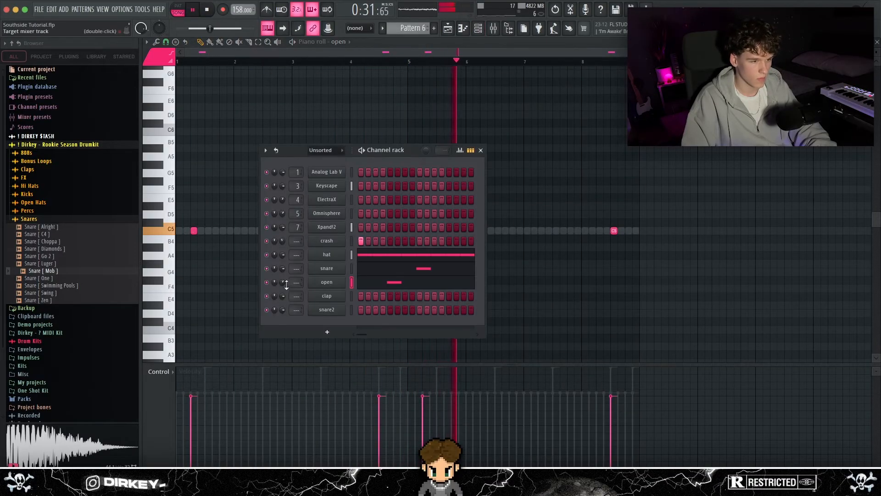
{"action": "left_click", "coordinate": [352, 296]}
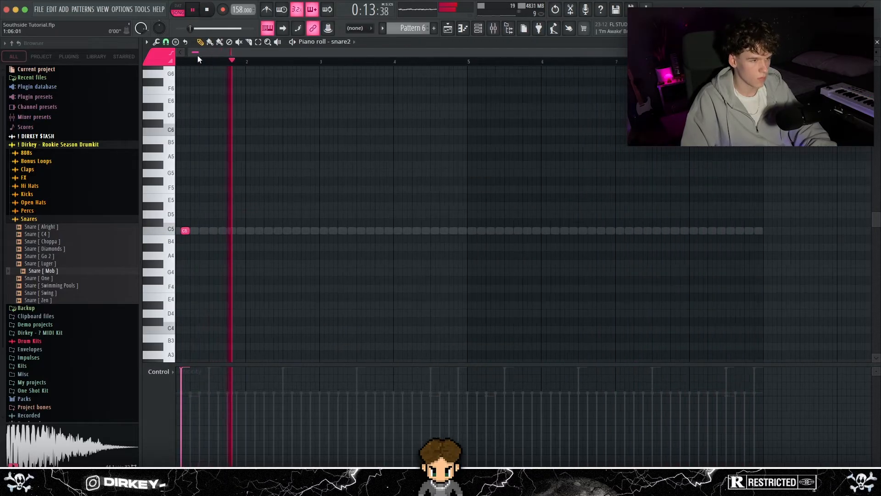
{"action": "left_click", "coordinate": [397, 231]}
{"action": "left_click", "coordinate": [415, 230]}
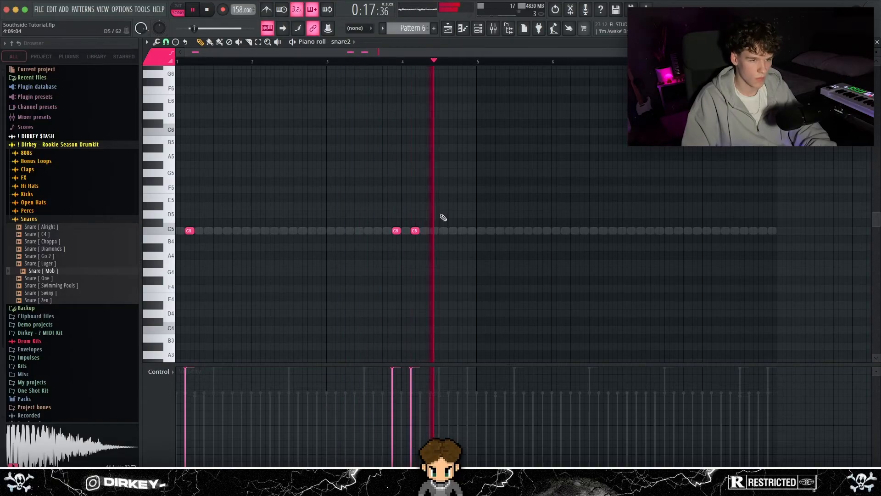
{"action": "key", "text": "ctrl+b"}
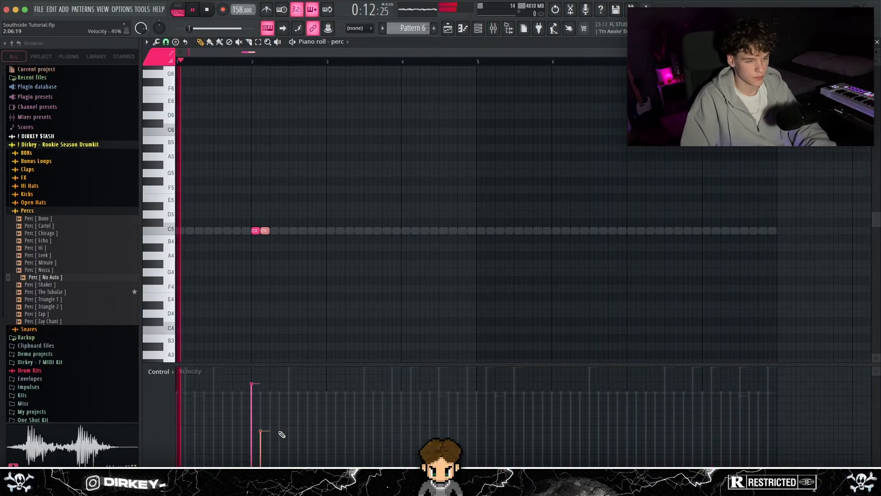
Duplicate the four-bar perc phrase so its two C5 hits in bar 2 repeat in bar 6, clearing stray notes
{"action": "left_click", "coordinate": [349, 247]}
{"action": "right_click", "coordinate": [348, 247]}
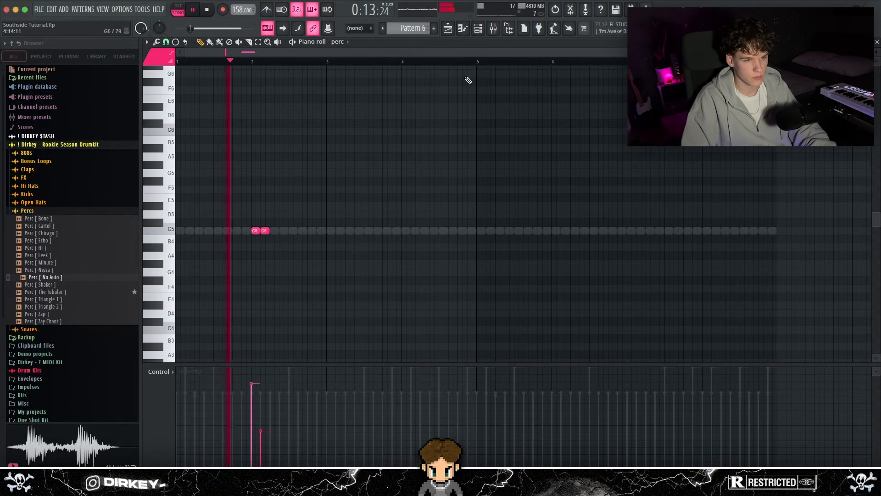
{"action": "left_click_drag", "start_coordinate": [478, 61], "coordinate": [2, 73]}
{"action": "key", "text": "ctrl+b"}
{"action": "key", "text": "ctrl+d"}
{"action": "left_click", "coordinate": [479, 29]}
{"action": "left_click", "coordinate": [350, 272]}
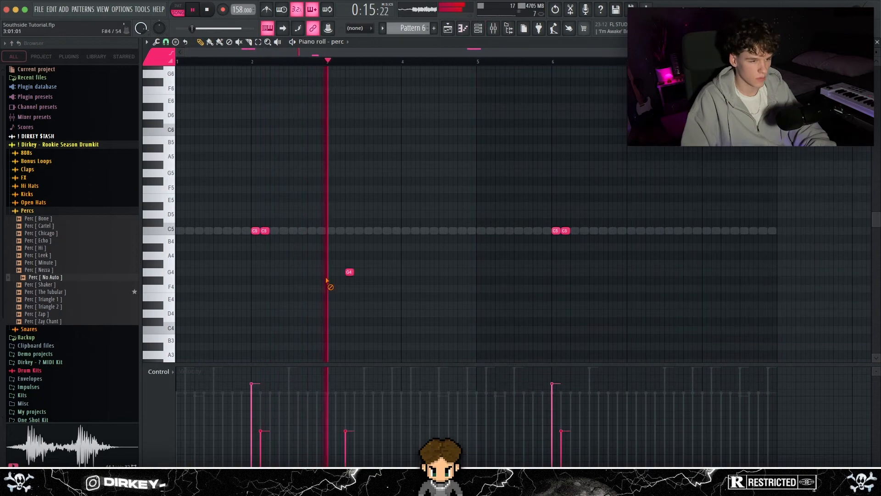
{"action": "right_click", "coordinate": [350, 272]}
Pan the second perc hit in bar 2 about 40% left and the second hit in bar 6 to the right
{"action": "left_click", "coordinate": [265, 231], "text": "ctrl"}
{"action": "left_click", "coordinate": [567, 230], "text": "ctrl+shift"}
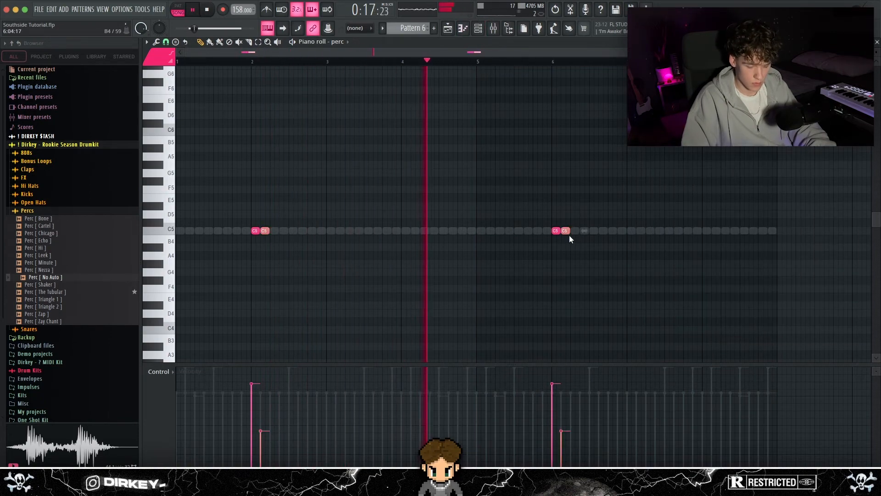
{"action": "scroll", "coordinate": [570, 236], "scroll_direction": "up", "scroll_amount": 3}
{"action": "left_click", "coordinate": [157, 371]}
{"action": "left_click", "coordinate": [171, 391]}
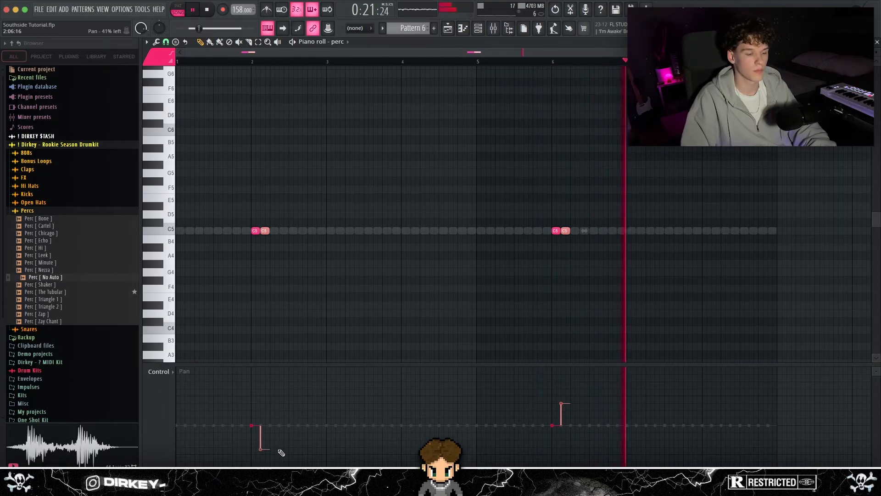
Select the hat notes from bar 1 into early bar 4 and expand the drumkit's 808s folder
{"action": "left_click", "coordinate": [478, 28]}
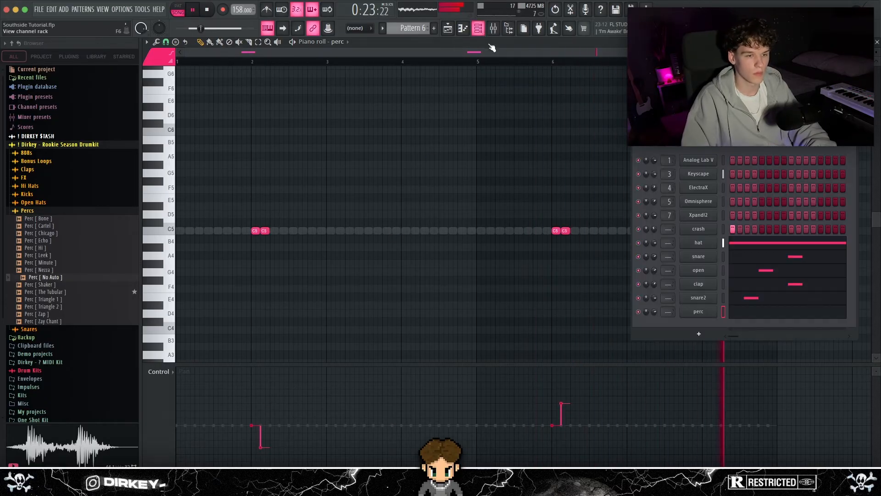
{"action": "left_click_drag", "start_coordinate": [679, 145], "coordinate": [376, 139]}
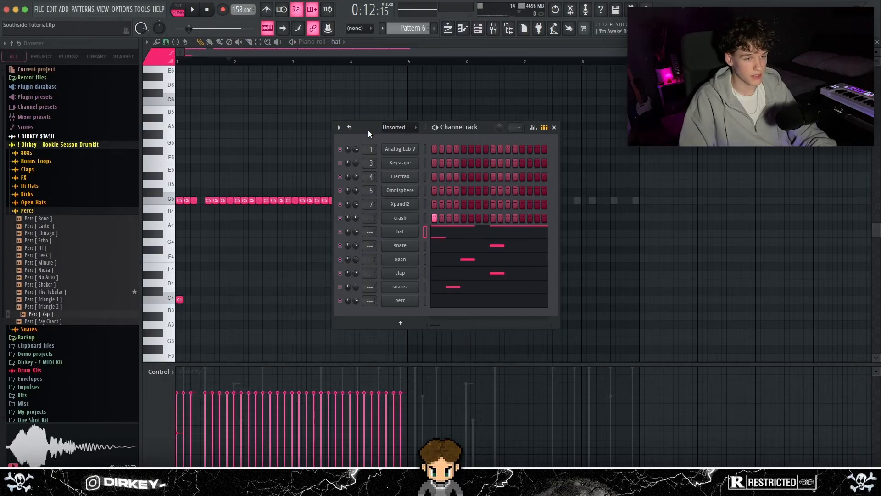
{"action": "left_click_drag", "start_coordinate": [369, 130], "coordinate": [418, 156]}
{"action": "left_click_drag", "start_coordinate": [373, 176], "coordinate": [138, 286]}
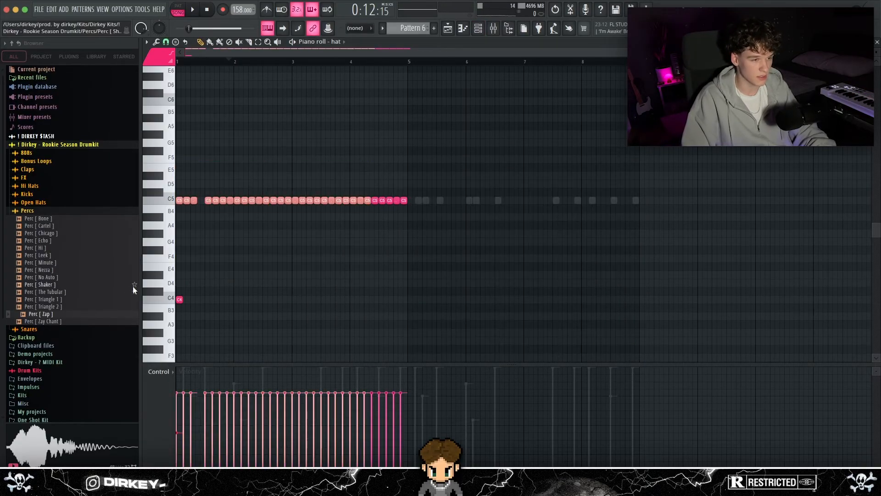
{"action": "left_click", "coordinate": [48, 153]}
Try a fast G4 hat roll in the gap of bar 1 during playback and remove it
{"action": "key", "text": "space"}
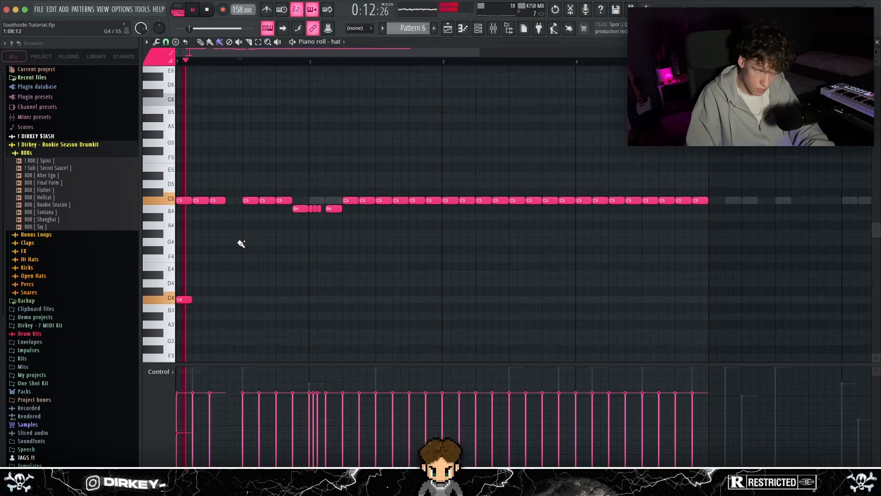
{"action": "left_click", "coordinate": [239, 243]}
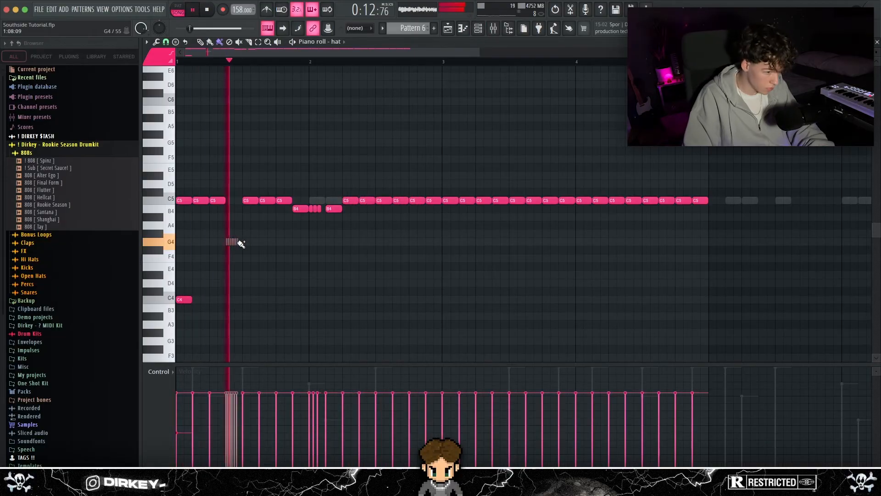
{"action": "right_click", "coordinate": [240, 243]}
{"action": "key", "text": "space"}
{"action": "key", "text": "space"}
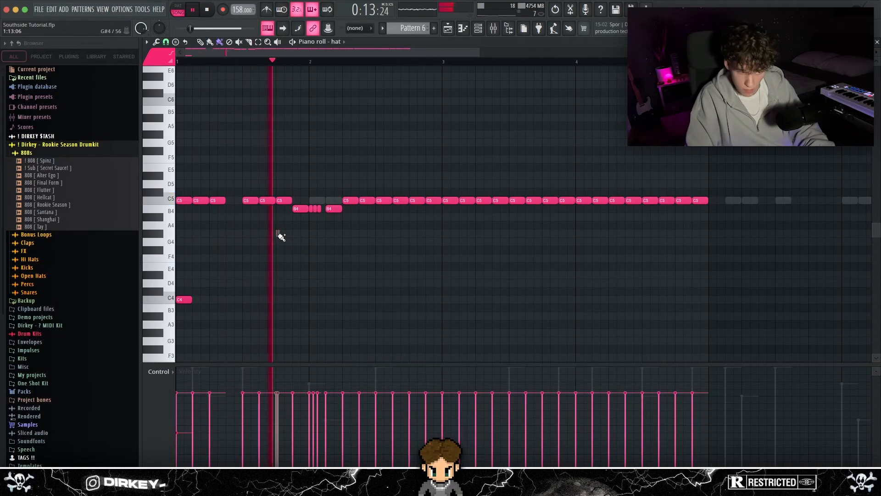
{"action": "key", "text": "space"}
{"action": "key", "text": "space"}
Erase the short B4 hat notes at the start of bar 2 and chop a B4 note into a fast roll
{"action": "left_click_drag", "start_coordinate": [317, 216], "coordinate": [309, 208]}
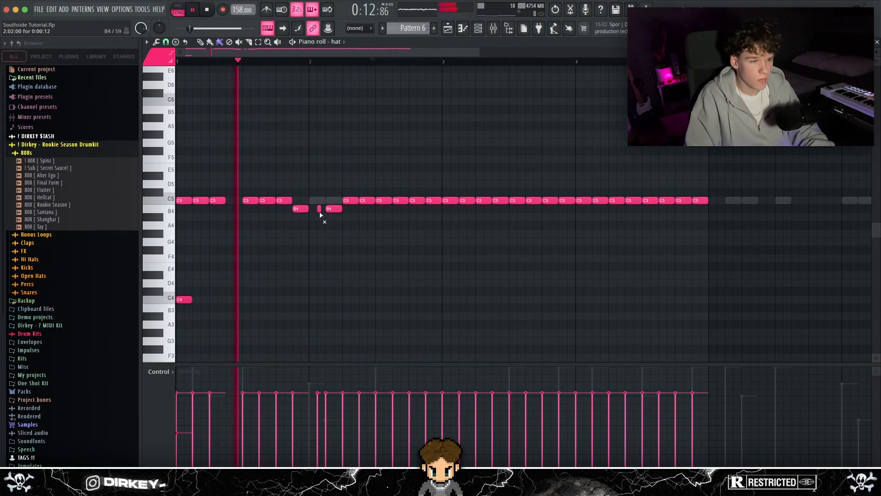
{"action": "key", "text": "ctrl+u"}
{"action": "key", "text": "space"}
{"action": "key", "text": "space"}
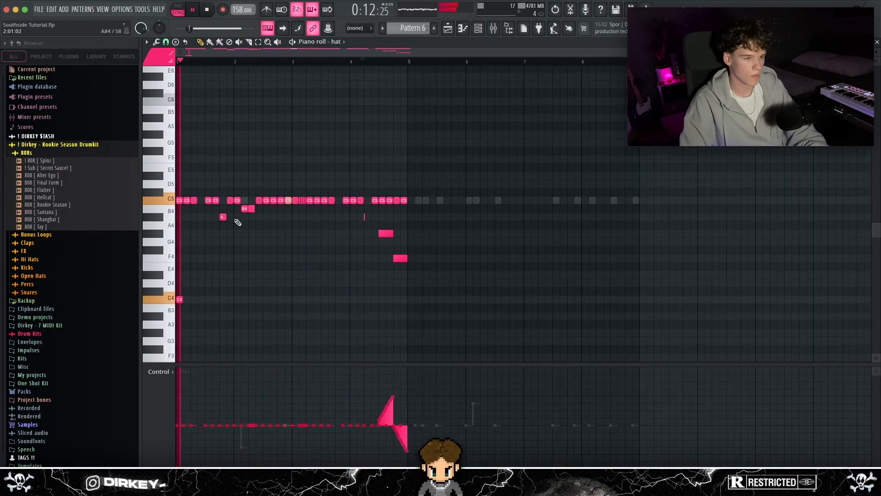
Show the hat notes' velocities and duplicate the four-bar hat pattern into bars 5 to 8
{"action": "left_click", "coordinate": [161, 372]}
{"action": "left_click", "coordinate": [172, 395]}
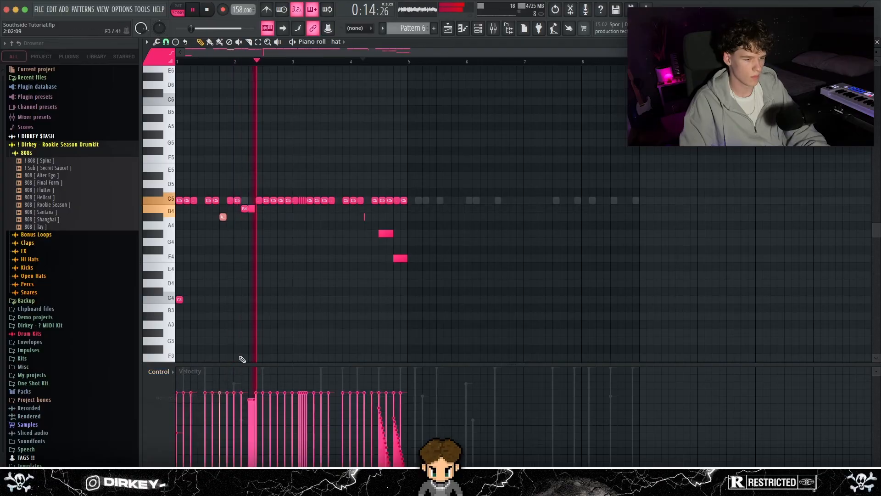
{"action": "left_click", "coordinate": [156, 42]}
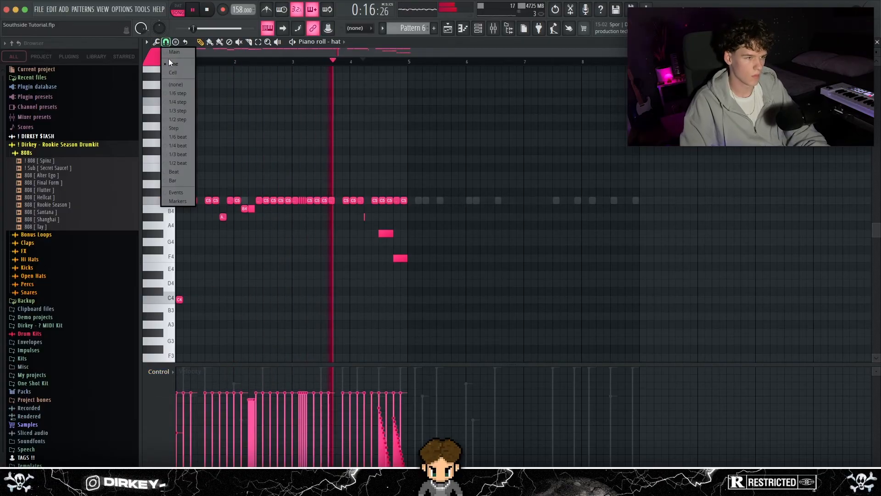
{"action": "key", "text": "ctrl+b"}
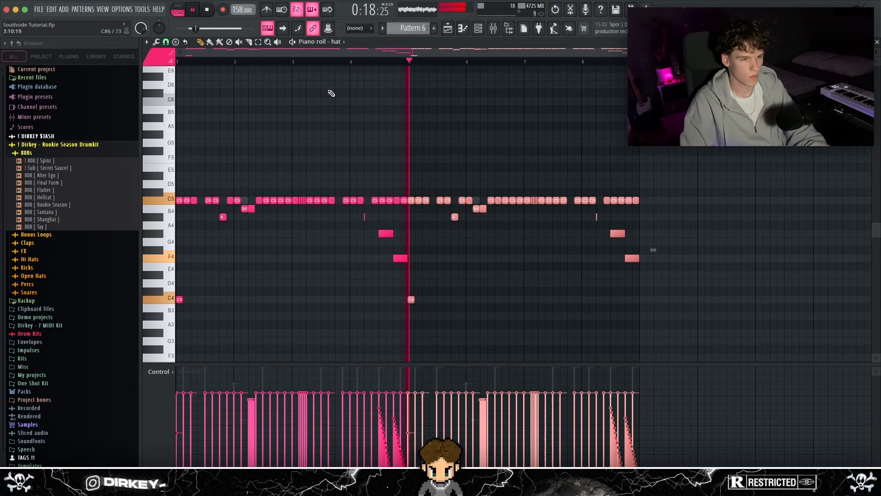
Clear the hat note selection and randomize the velocities of the eight-bar hat pattern
{"action": "left_click_drag", "start_coordinate": [371, 221], "coordinate": [654, 270]}
{"action": "scroll", "coordinate": [693, 266], "scroll_direction": "down", "scroll_amount": 1}
{"action": "key", "text": "ctrl+d"}
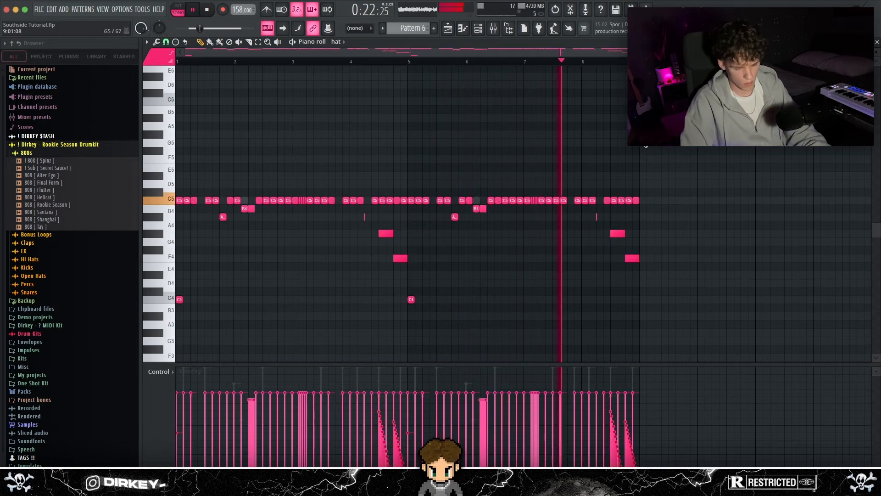
{"action": "key", "text": "alt+r"}
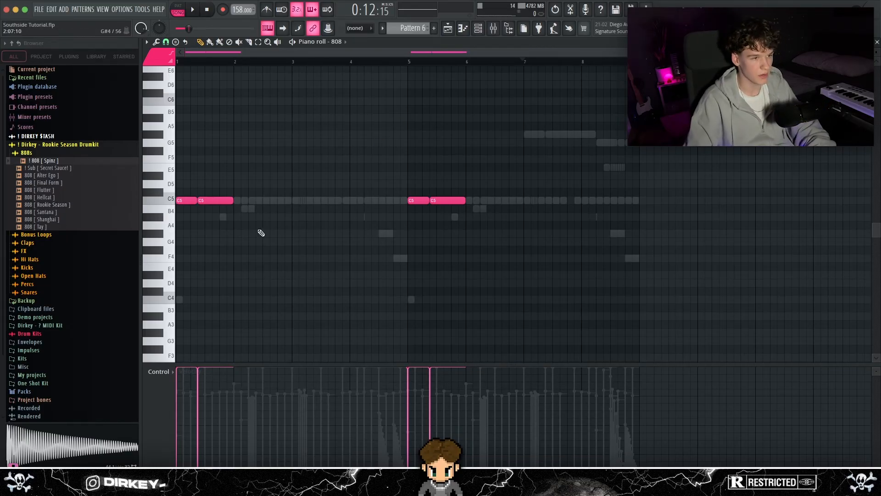
Select the opening C5 notes of the 808 pattern and switch the piano roll to the 808 2 channel
{"action": "left_click_drag", "start_coordinate": [274, 221], "coordinate": [183, 189]}
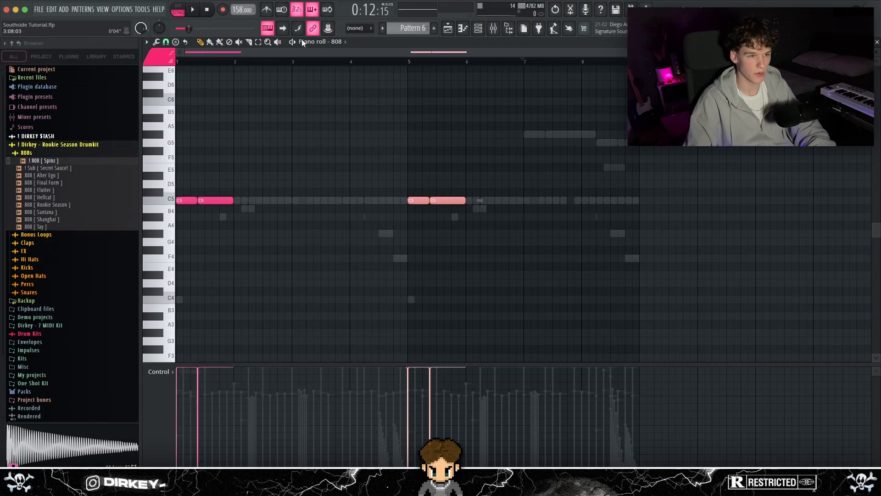
{"action": "left_click", "coordinate": [349, 42]}
{"action": "left_click", "coordinate": [352, 172]}
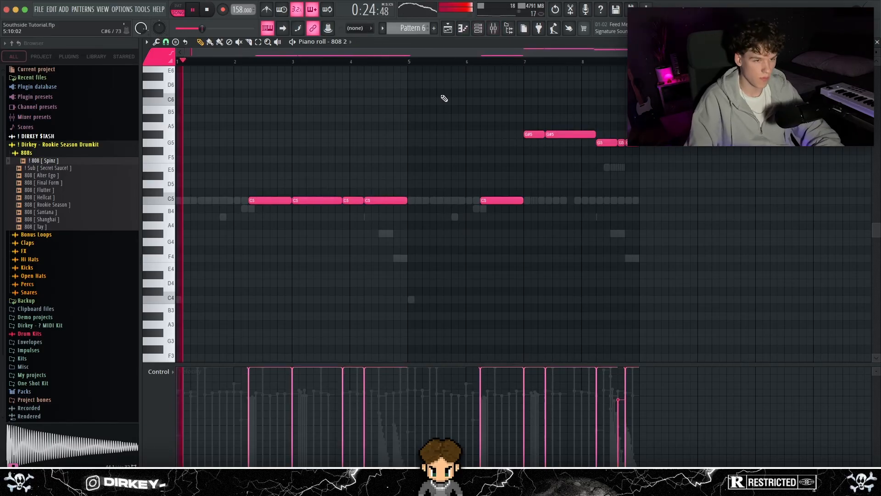
Show the playlist and move the channel rack clear of the arranged clips
{"action": "key", "text": "F5"}
{"action": "left_click_drag", "start_coordinate": [601, 177], "coordinate": [669, 254]}
{"action": "left_click", "coordinate": [662, 247]}
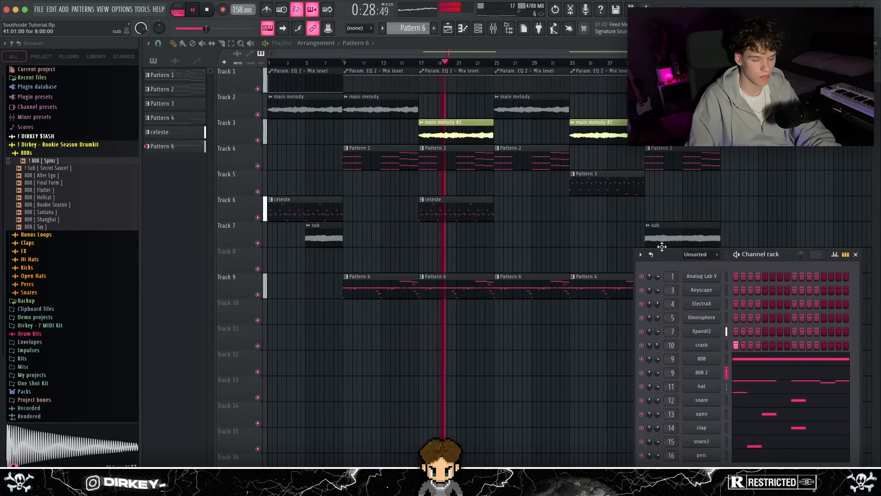